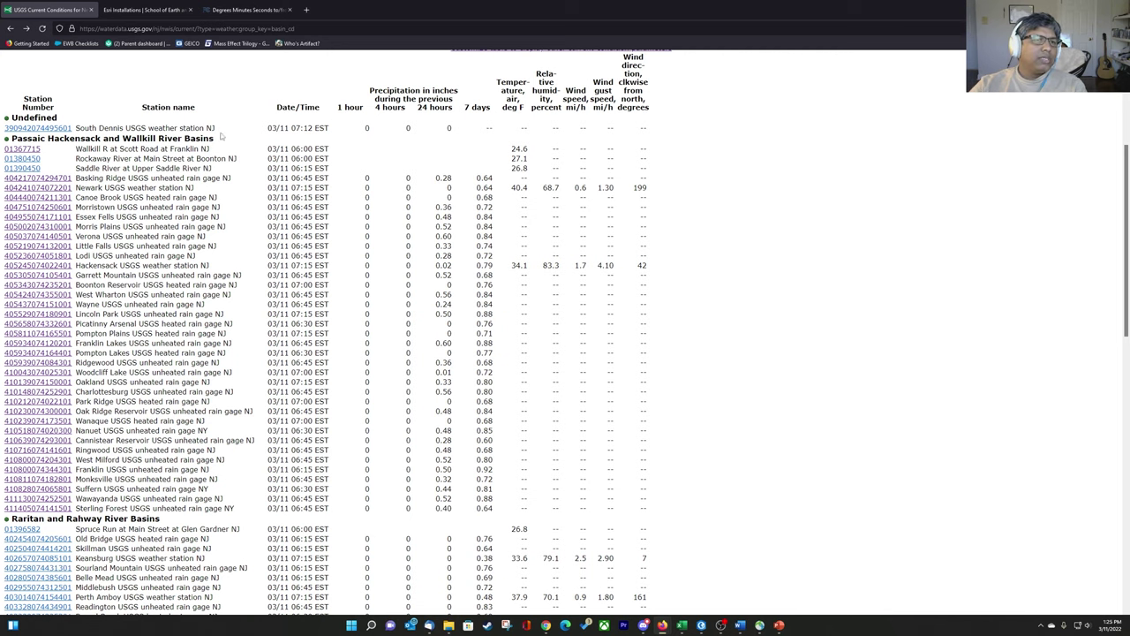
{"action": "left_click", "coordinate": [158, 28]}
{"action": "key", "text": "ctrl+a"}
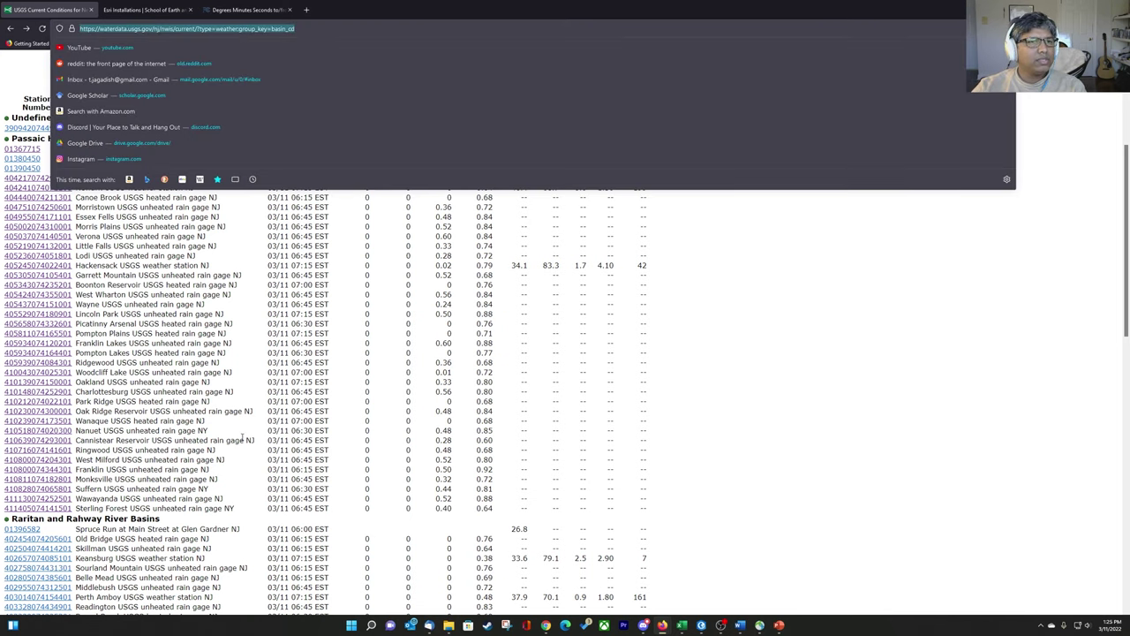
{"action": "left_click", "coordinate": [226, 363]}
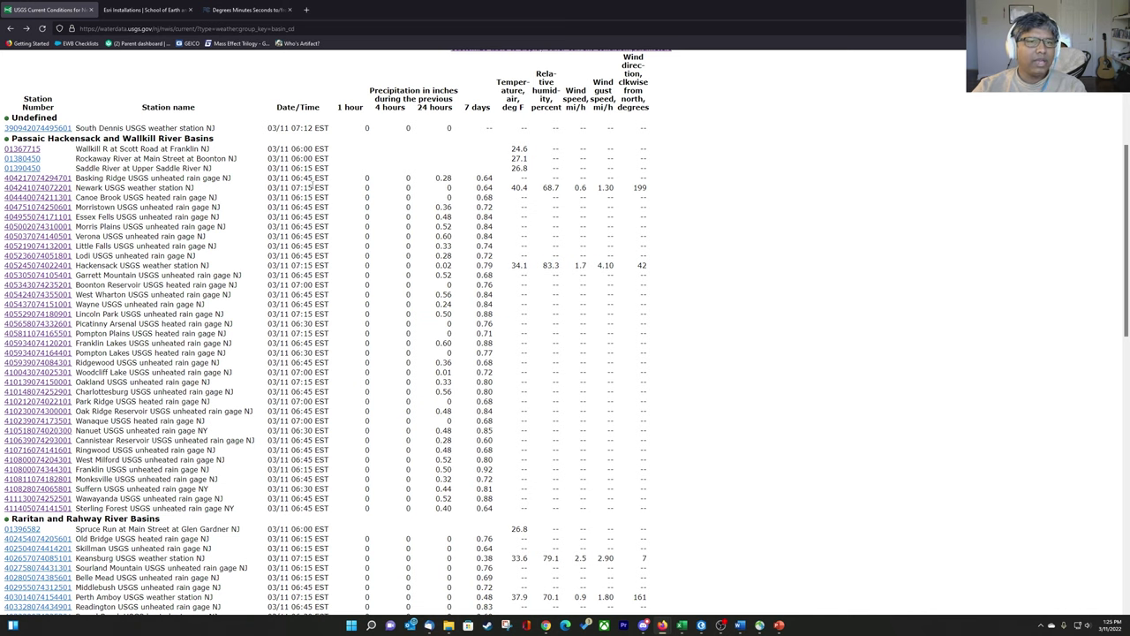
- Look through the New Jersey current weather conditions table, reviewing the stations listed under each major river basin
{"action": "scroll", "coordinate": [311, 184], "scroll_direction": "down", "scroll_amount": 15}
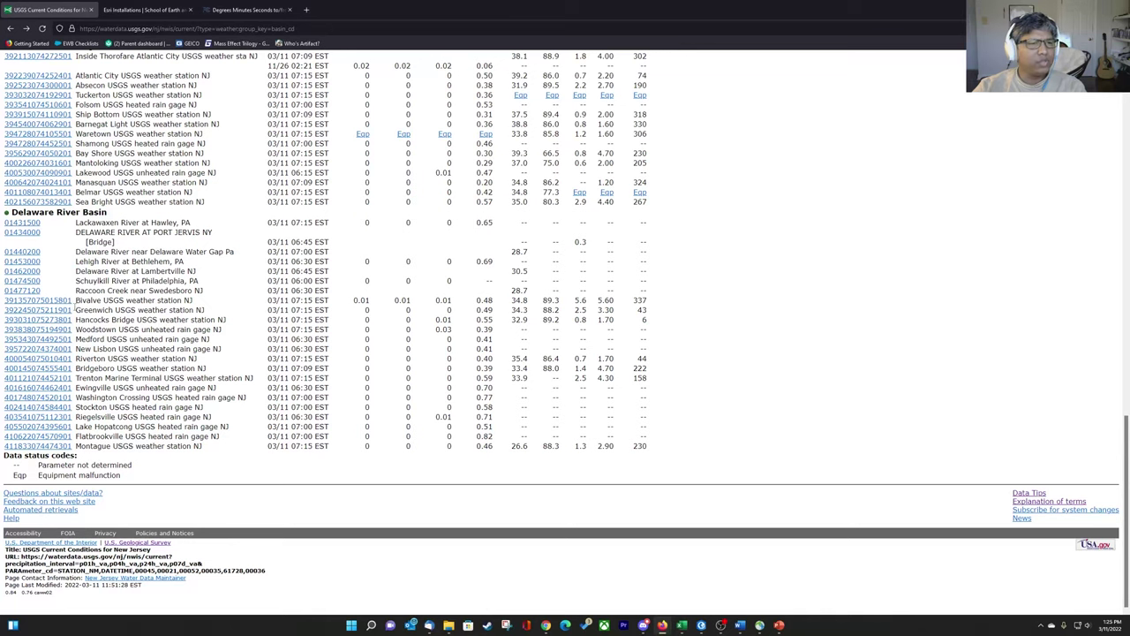
{"action": "scroll", "coordinate": [180, 350], "scroll_direction": "up", "scroll_amount": 5}
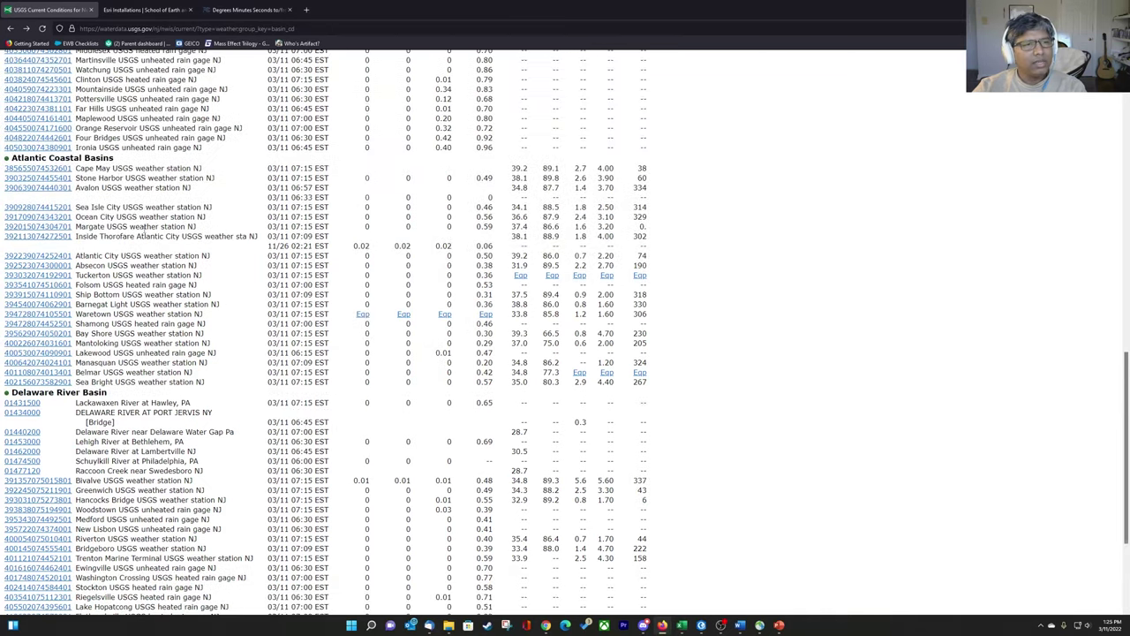
{"action": "scroll", "coordinate": [166, 243], "scroll_direction": "up", "scroll_amount": 5}
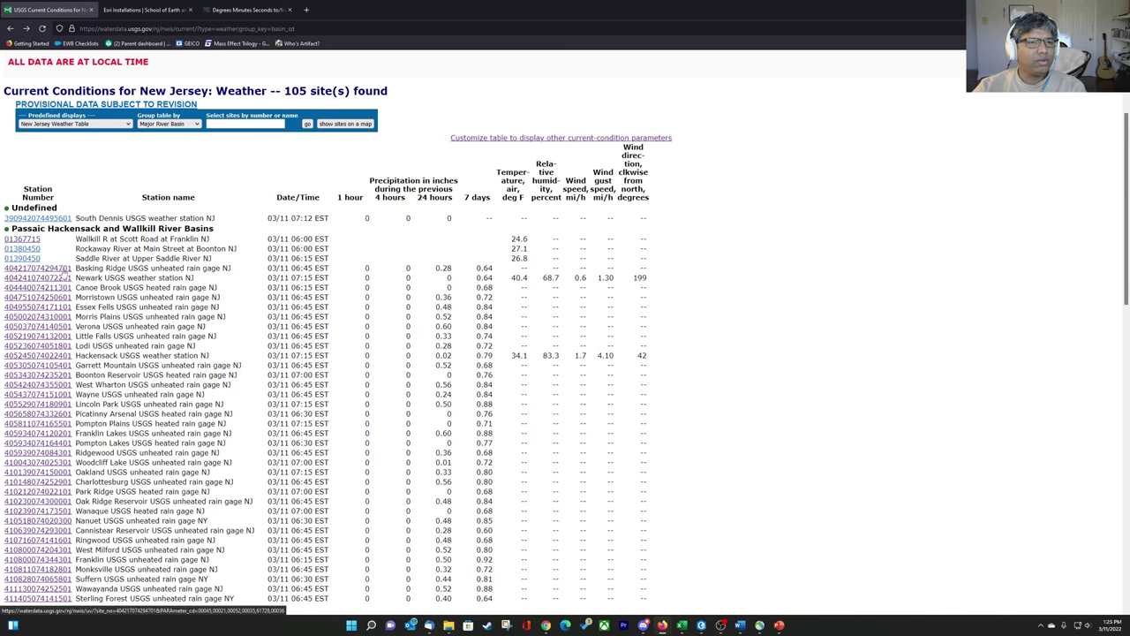
{"action": "scroll", "coordinate": [175, 307], "scroll_direction": "down", "scroll_amount": 4}
{"action": "scroll", "coordinate": [43, 362], "scroll_direction": "down", "scroll_amount": 4}
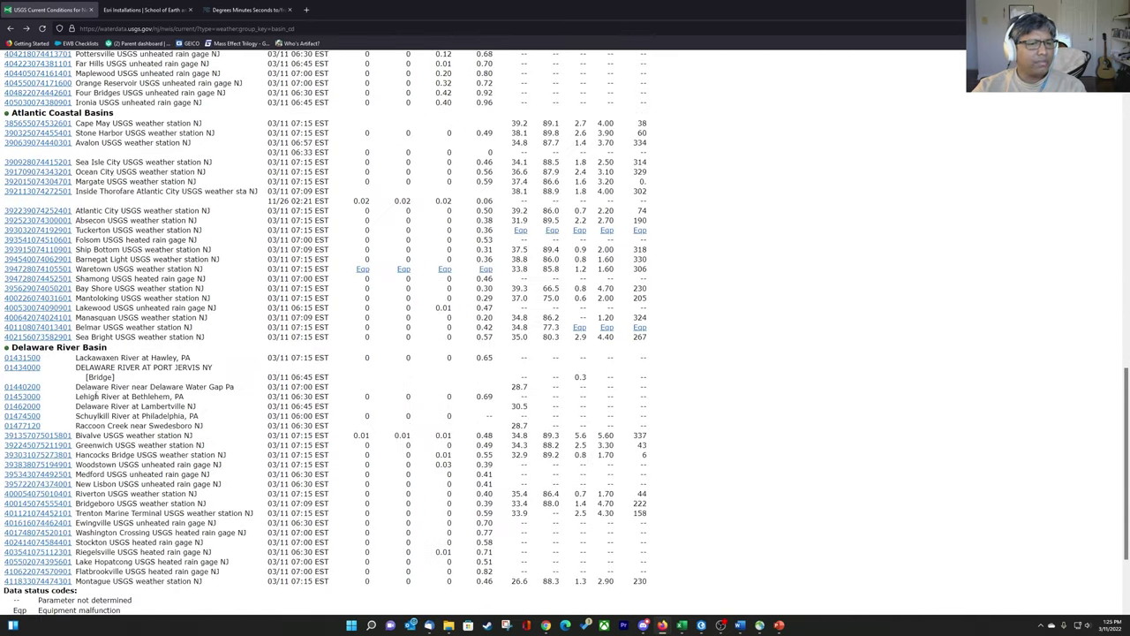
{"action": "scroll", "coordinate": [74, 380], "scroll_direction": "down", "scroll_amount": 3}
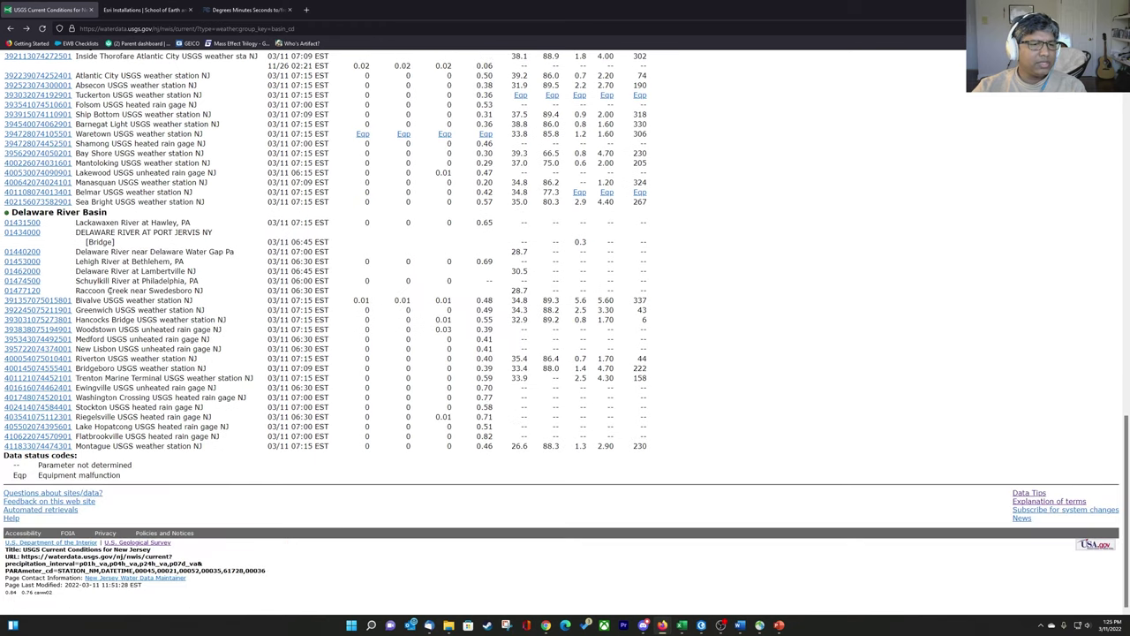
{"action": "scroll", "coordinate": [148, 407], "scroll_direction": "up", "scroll_amount": 1}
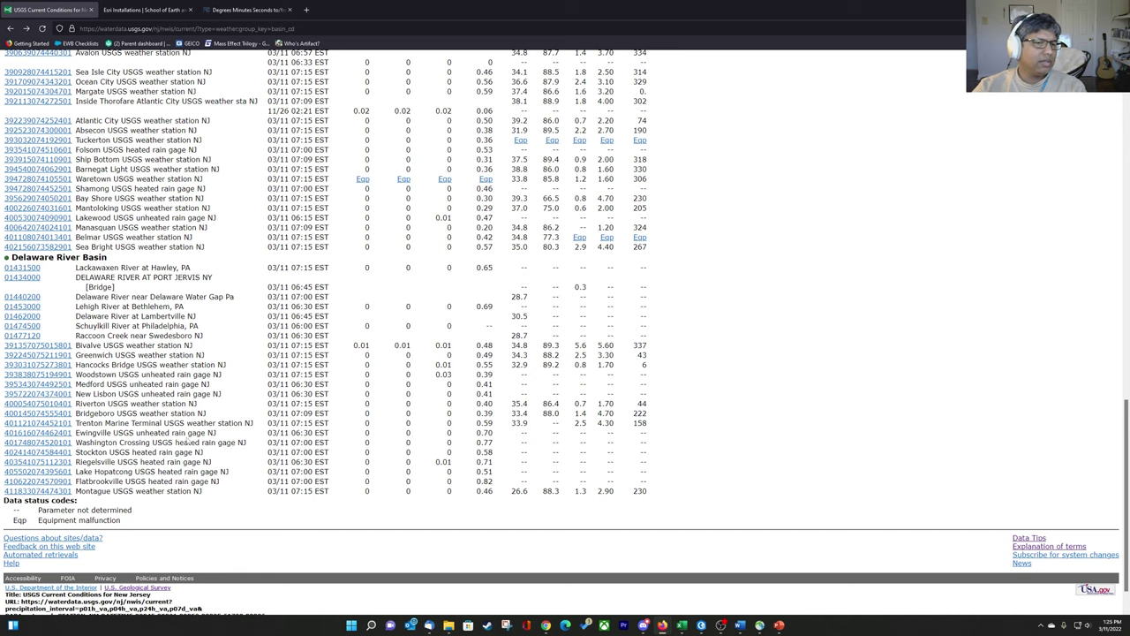
{"action": "scroll", "coordinate": [105, 402], "scroll_direction": "up", "scroll_amount": 3}
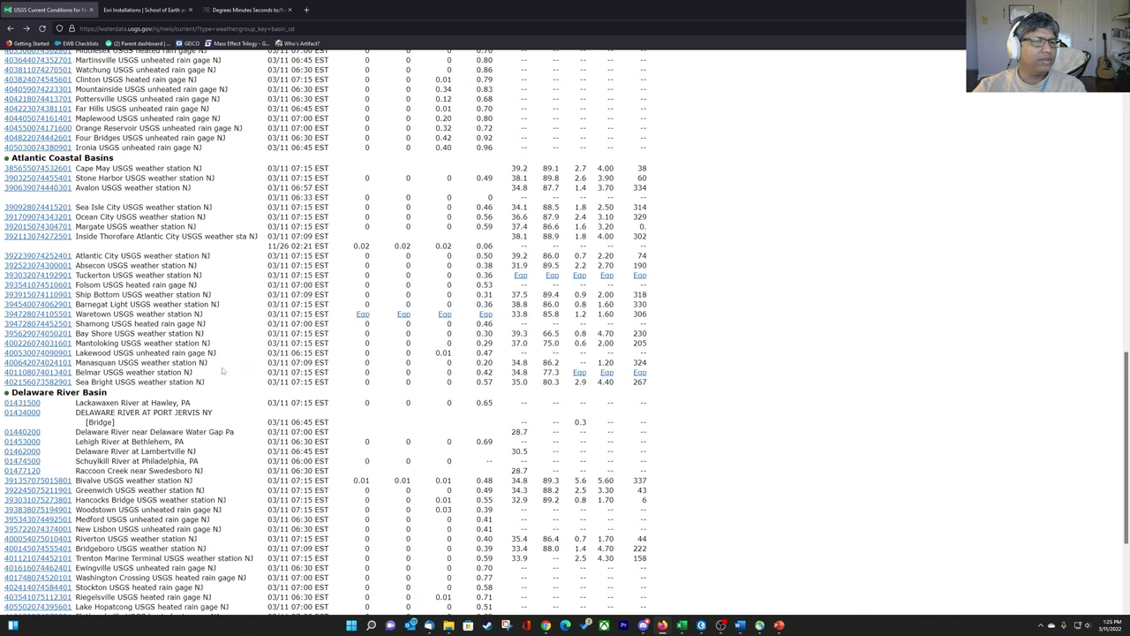
{"action": "scroll", "coordinate": [224, 372], "scroll_direction": "up", "scroll_amount": 4}
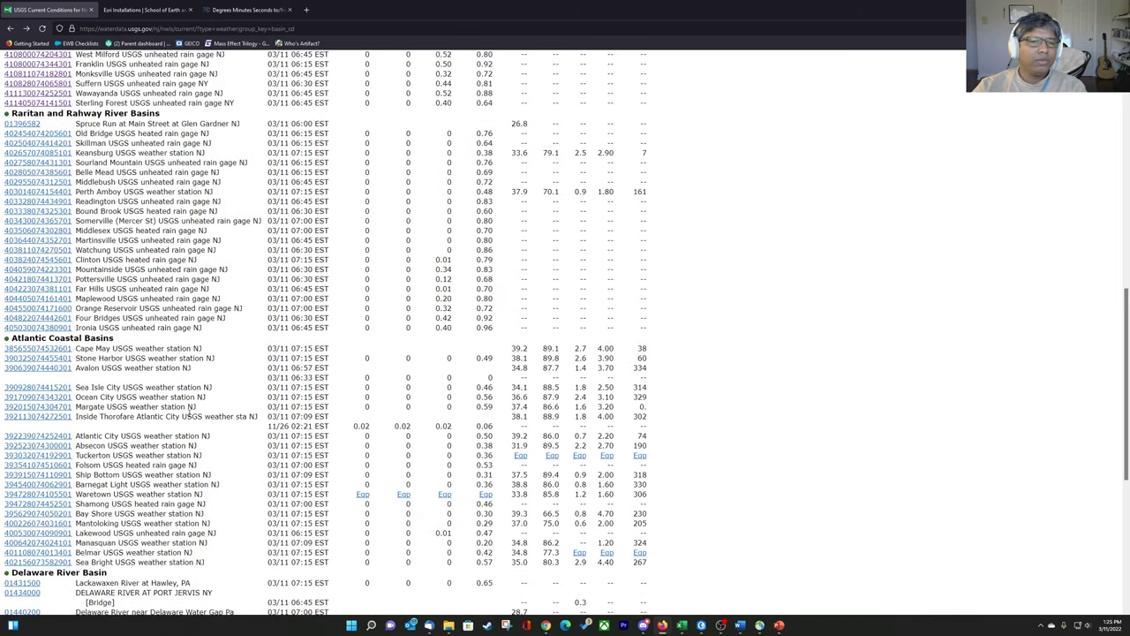
{"action": "scroll", "coordinate": [207, 277], "scroll_direction": "up", "scroll_amount": 12}
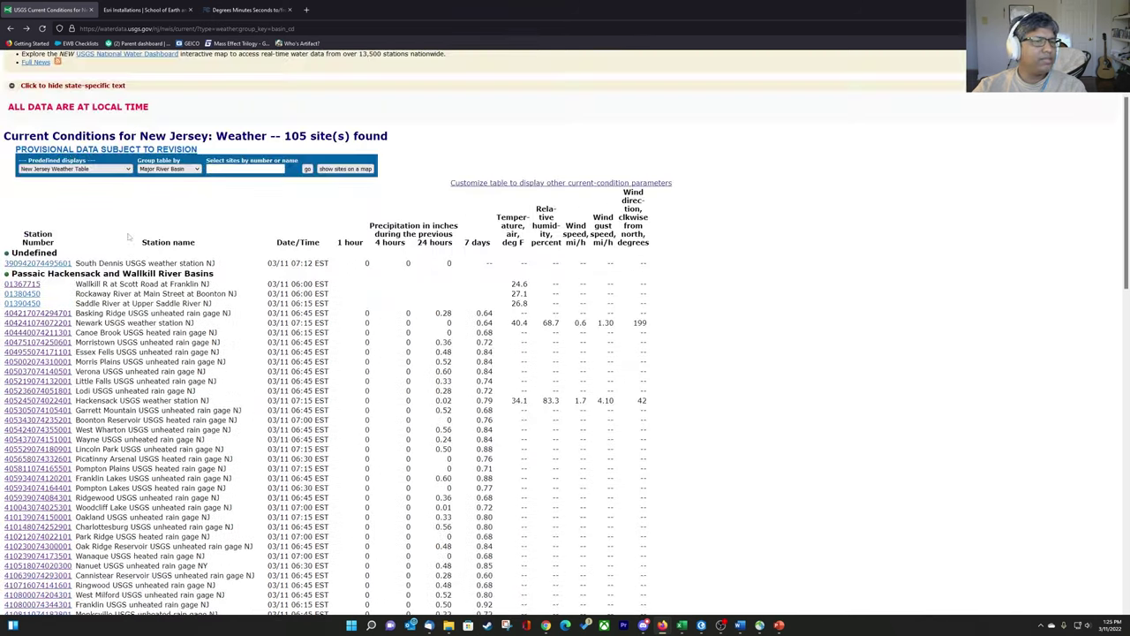
{"action": "scroll", "coordinate": [146, 298], "scroll_direction": "down", "scroll_amount": 4}
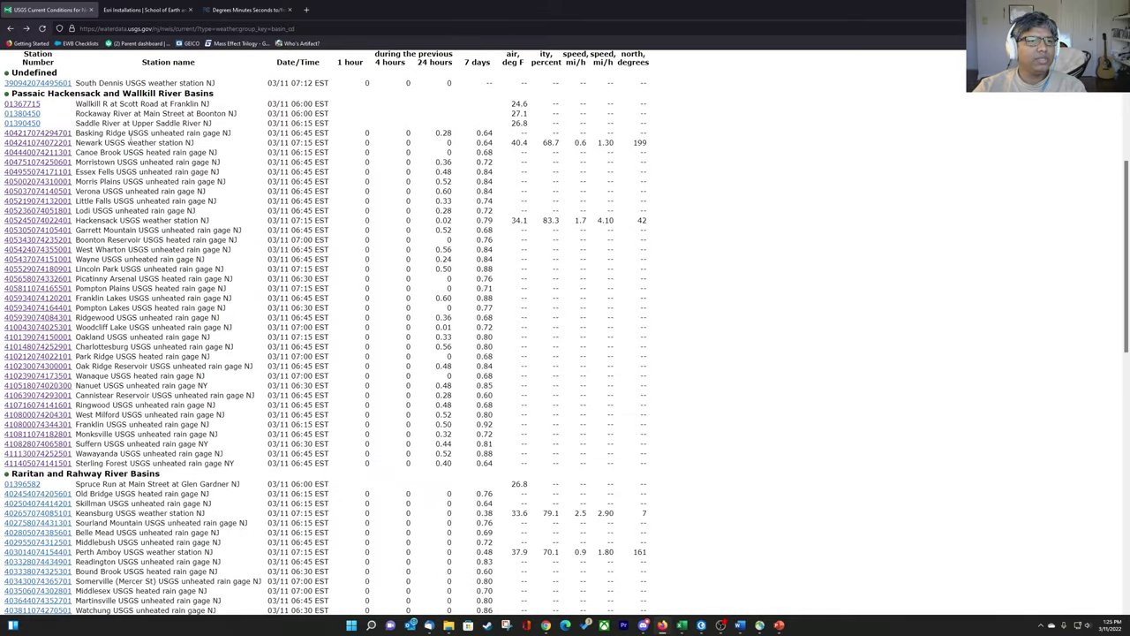
- Examine the Passaic Hackensack and Wallkill River Basins group, including its station rows and 7-day precipitation column
{"action": "left_click_drag", "start_coordinate": [13, 91], "coordinate": [236, 99]}
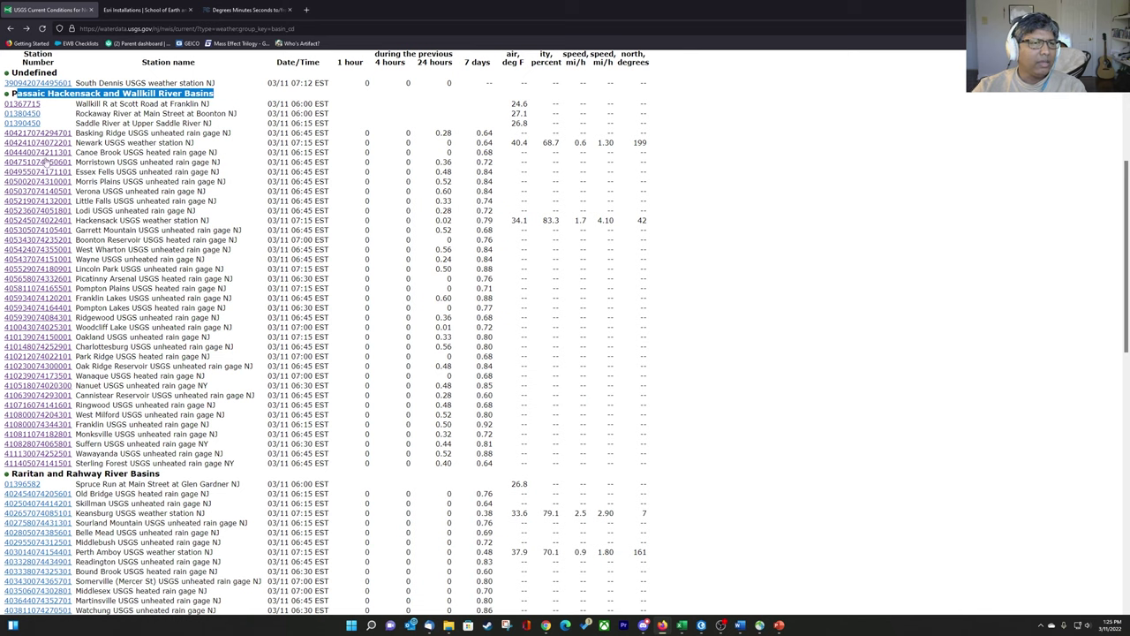
{"action": "left_click", "coordinate": [135, 122]}
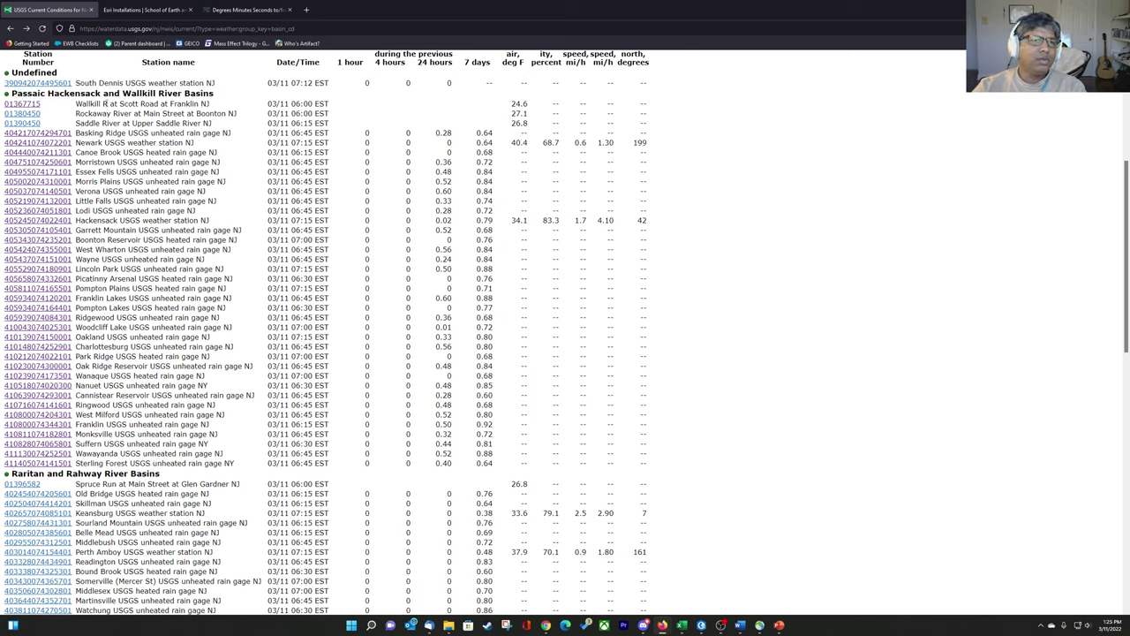
{"action": "left_click_drag", "start_coordinate": [12, 92], "coordinate": [656, 470]}
{"action": "left_click", "coordinate": [484, 188]}
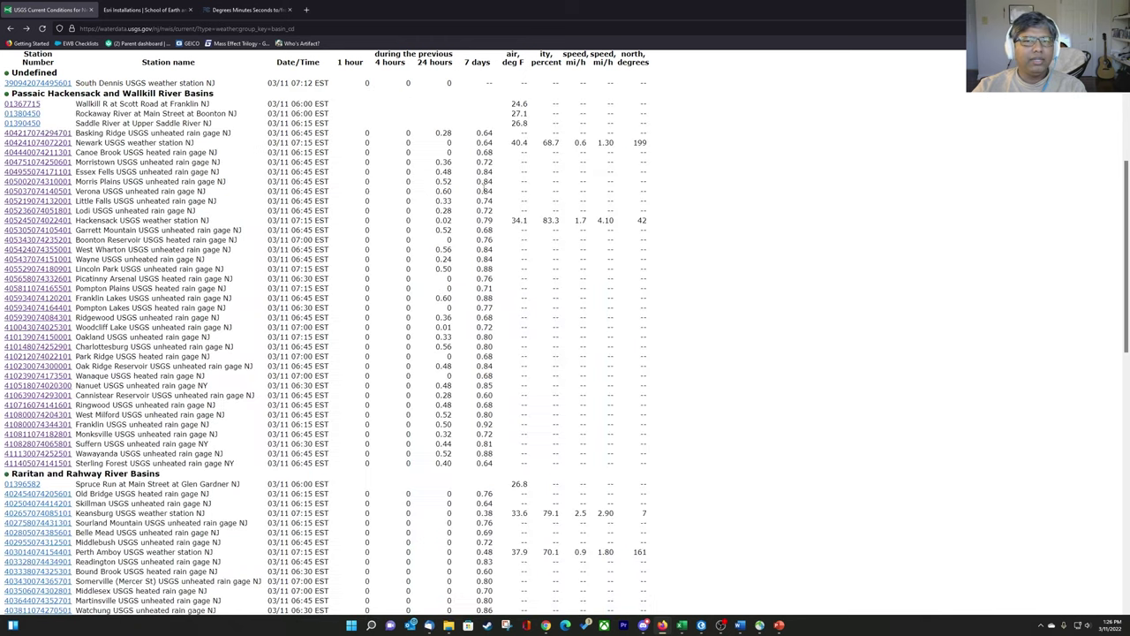
{"action": "left_click_drag", "start_coordinate": [468, 61], "coordinate": [485, 182]}
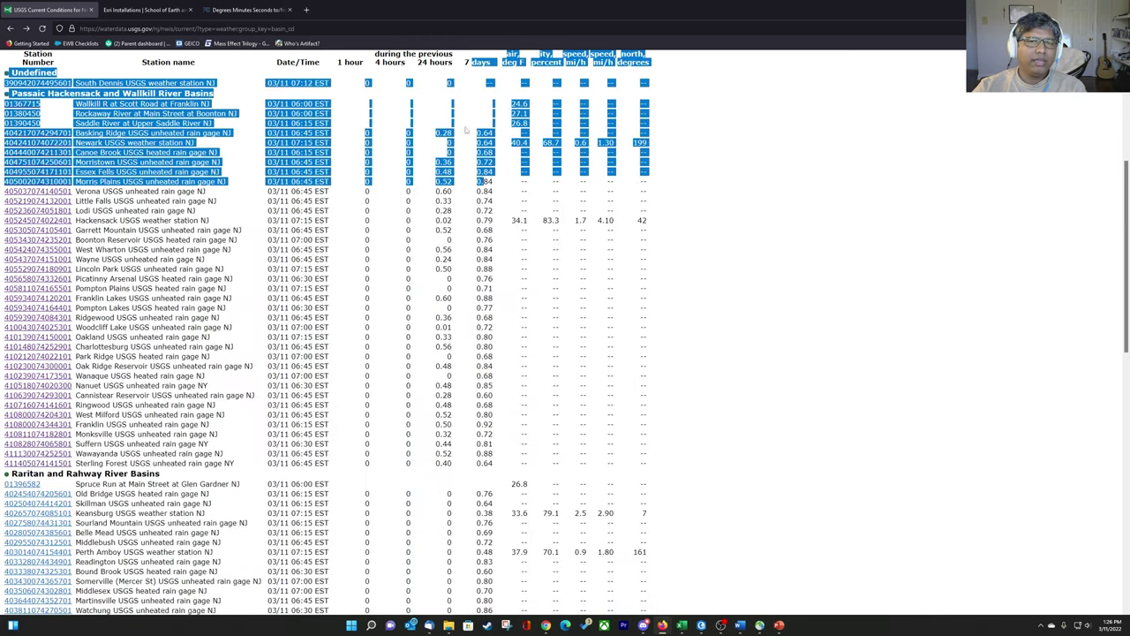
{"action": "left_click", "coordinate": [403, 82]}
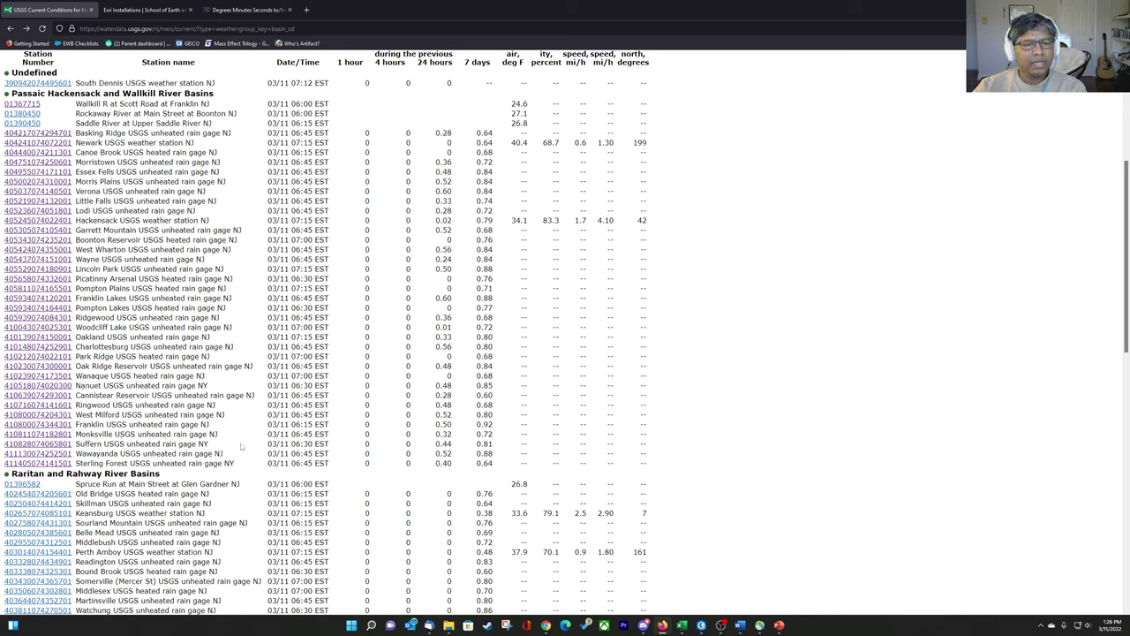
- Check the New York rain gages in the Passaic basin group: Sterling Forest, Suffern and Nanuet
{"action": "left_click_drag", "start_coordinate": [113, 463], "coordinate": [313, 463]}
{"action": "left_click_drag", "start_coordinate": [198, 445], "coordinate": [76, 445]}
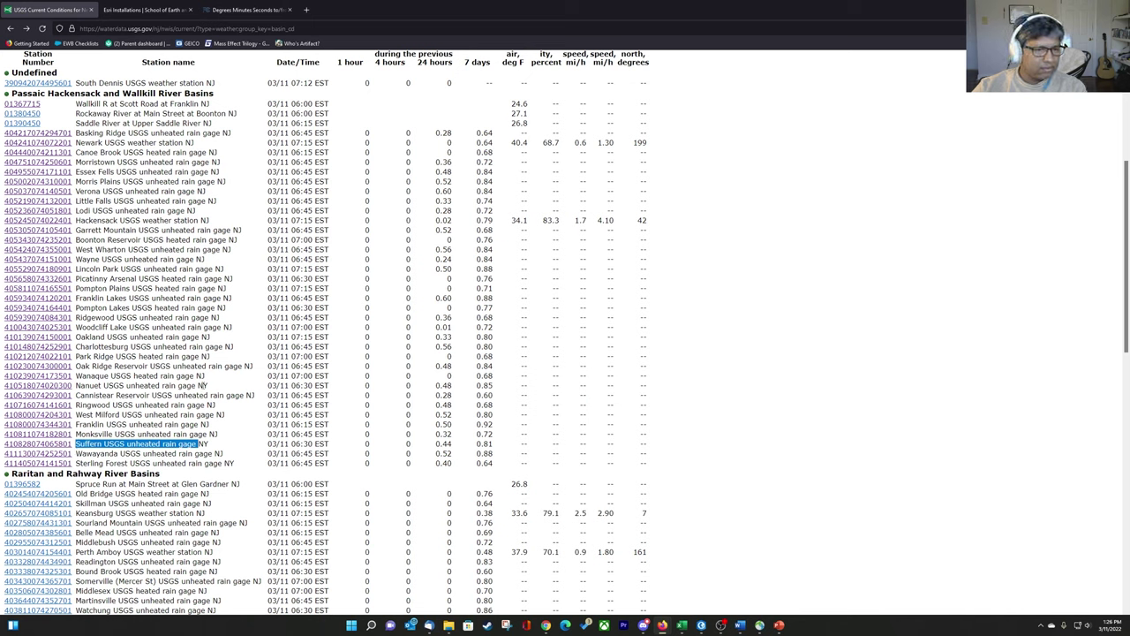
{"action": "mouse_move", "coordinate": [203, 385]}
{"action": "left_mouse_down"}
{"action": "mouse_move", "coordinate": [27, 387]}
{"action": "mouse_move", "coordinate": [216, 380]}
{"action": "left_mouse_up"}
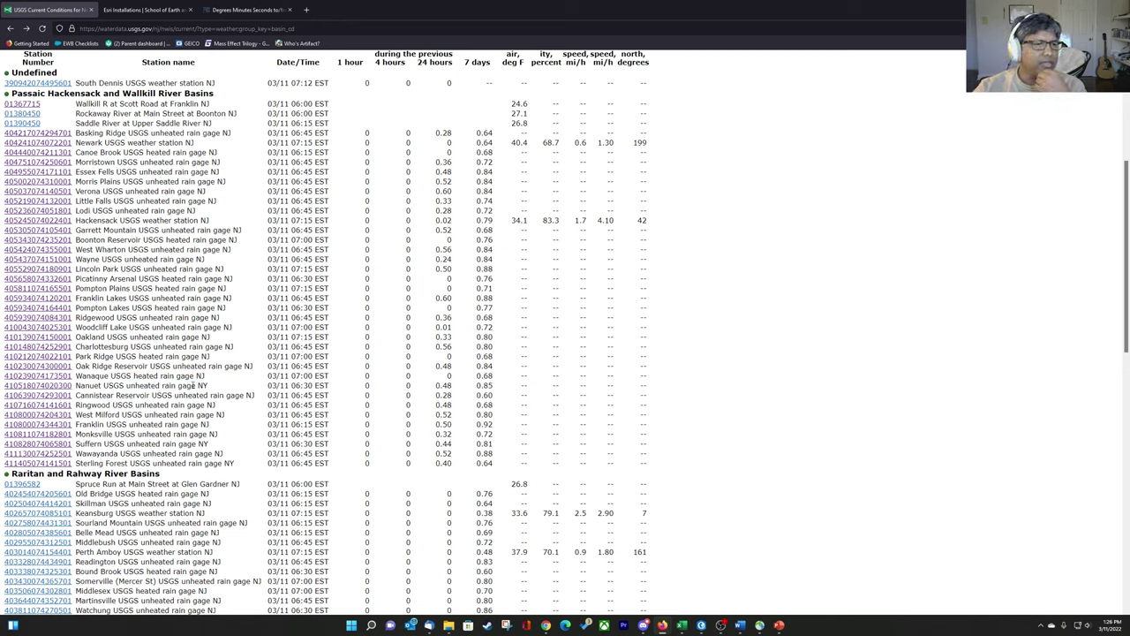
- Open the Basking Ridge rain gage's station page and highlight the longitude and latitude in its location record
{"action": "left_click", "coordinate": [56, 134]}
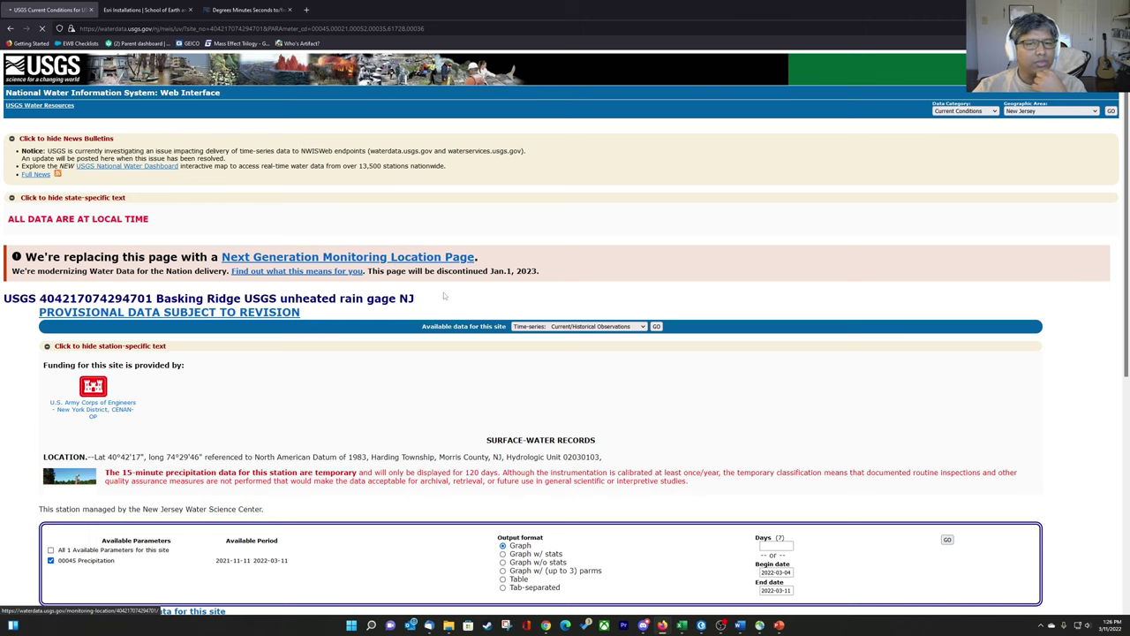
{"action": "scroll", "coordinate": [360, 308], "scroll_direction": "down", "scroll_amount": 2}
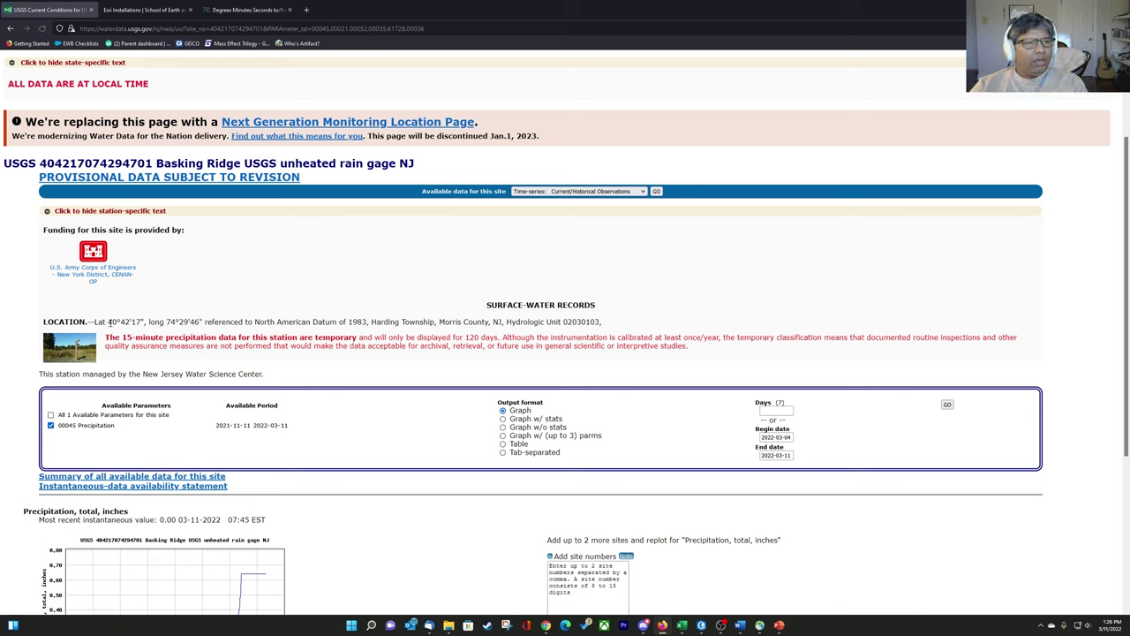
{"action": "left_click_drag", "start_coordinate": [109, 322], "coordinate": [202, 322]}
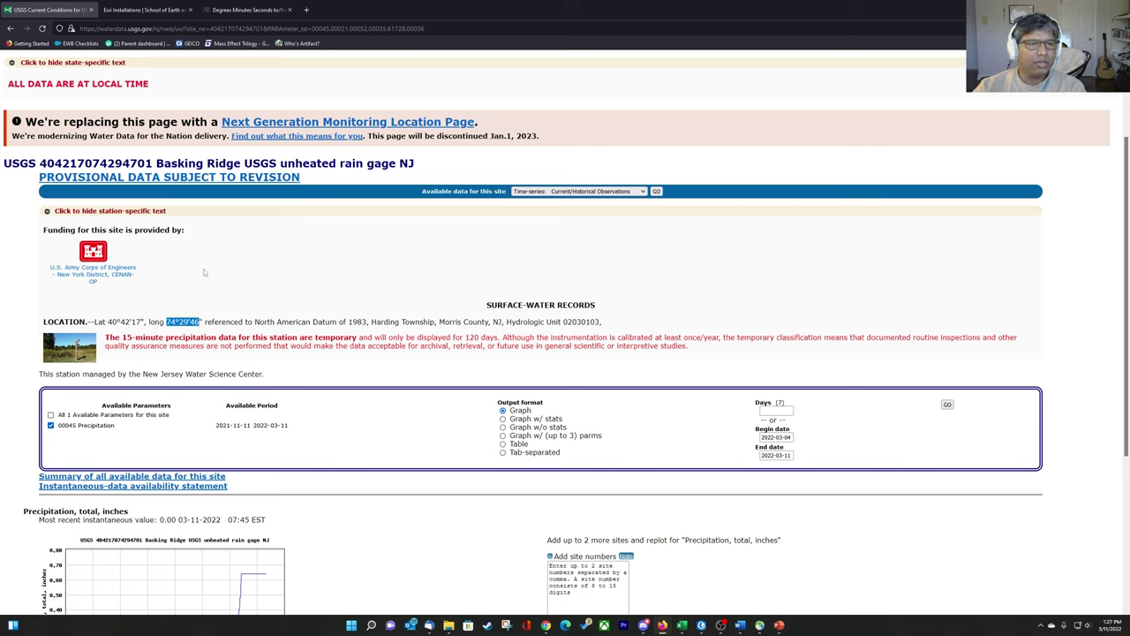
{"action": "left_click_drag", "start_coordinate": [107, 321], "coordinate": [141, 321]}
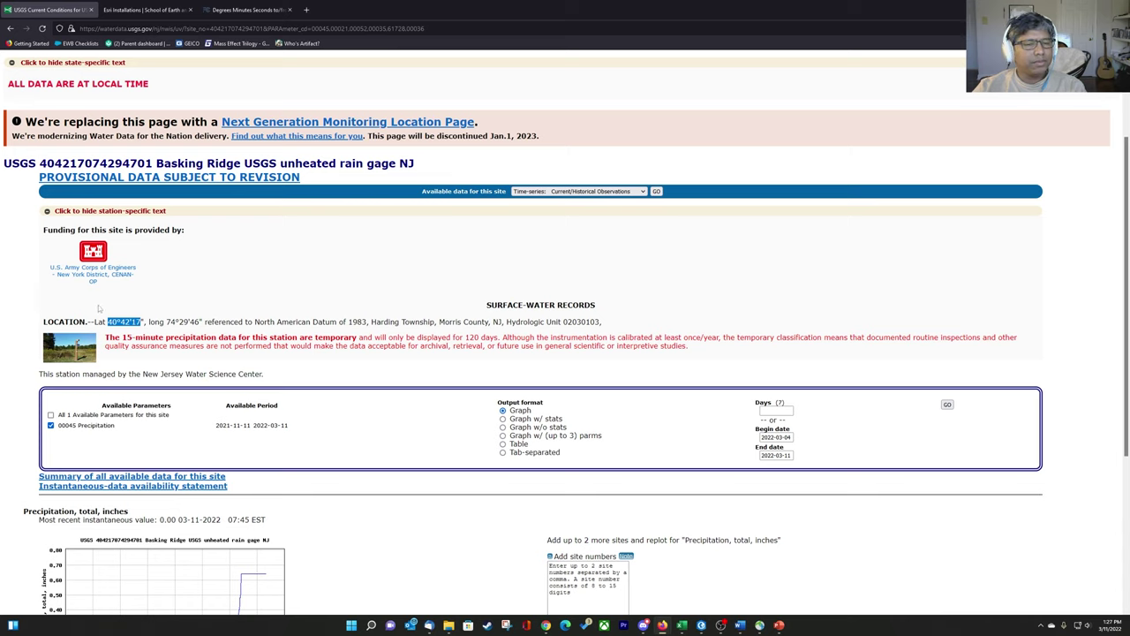
{"action": "left_click_drag", "start_coordinate": [107, 321], "coordinate": [142, 322]}
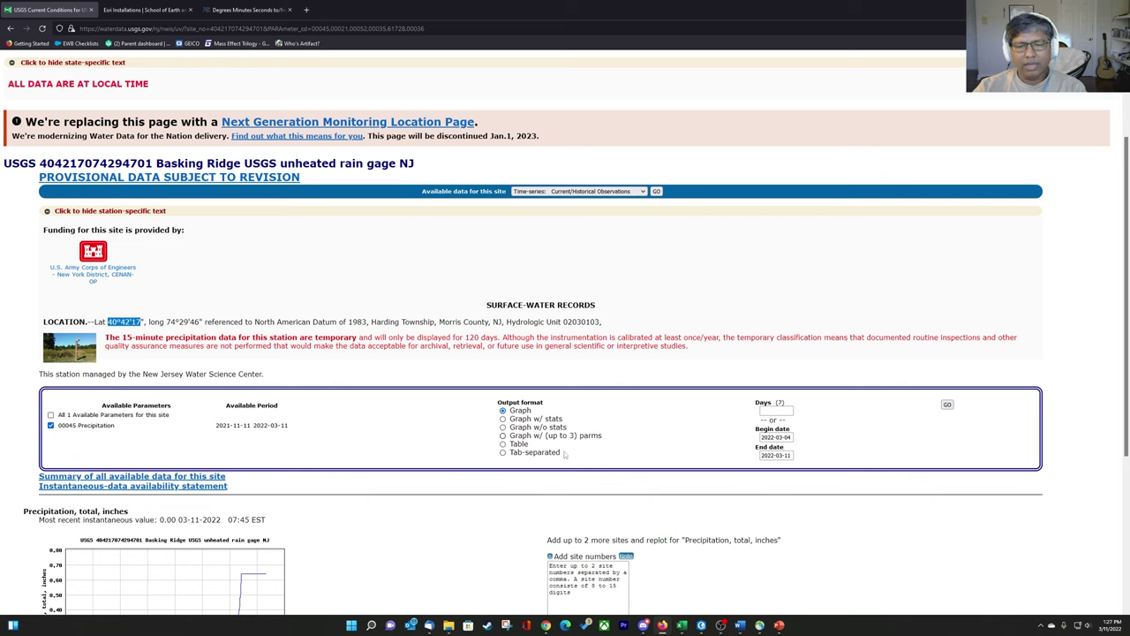
- Switch to the rainfall_toexport.xlsx workbook in Excel and inspect the Basking Ridge row's Lat, Long and Lat Decimal cells
{"action": "left_click", "coordinate": [680, 624]}
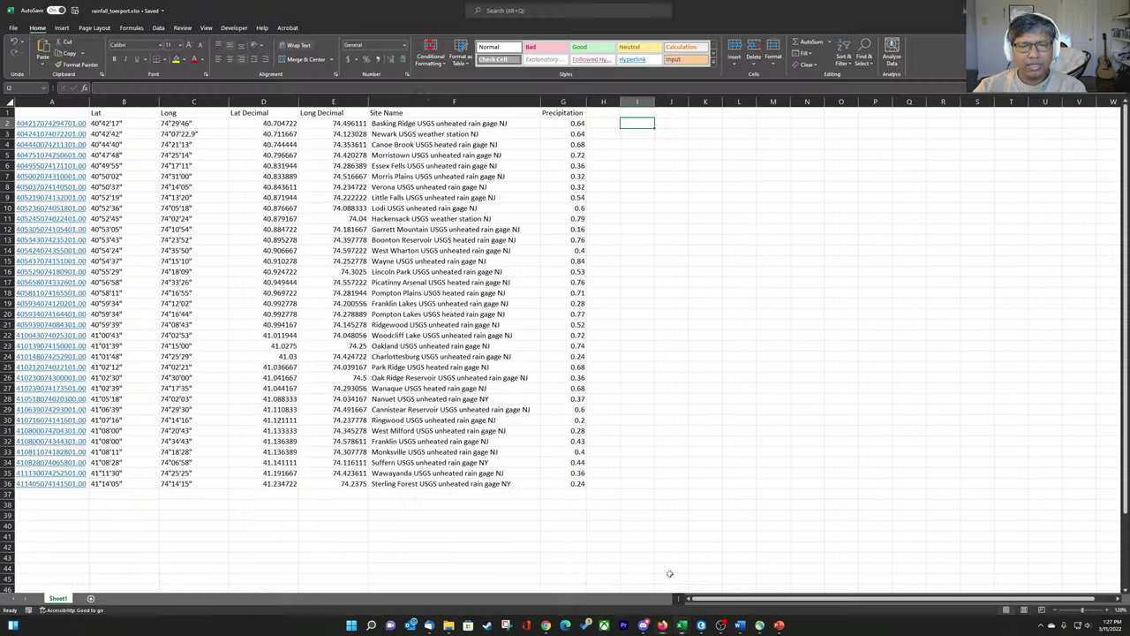
{"action": "left_click", "coordinate": [119, 123]}
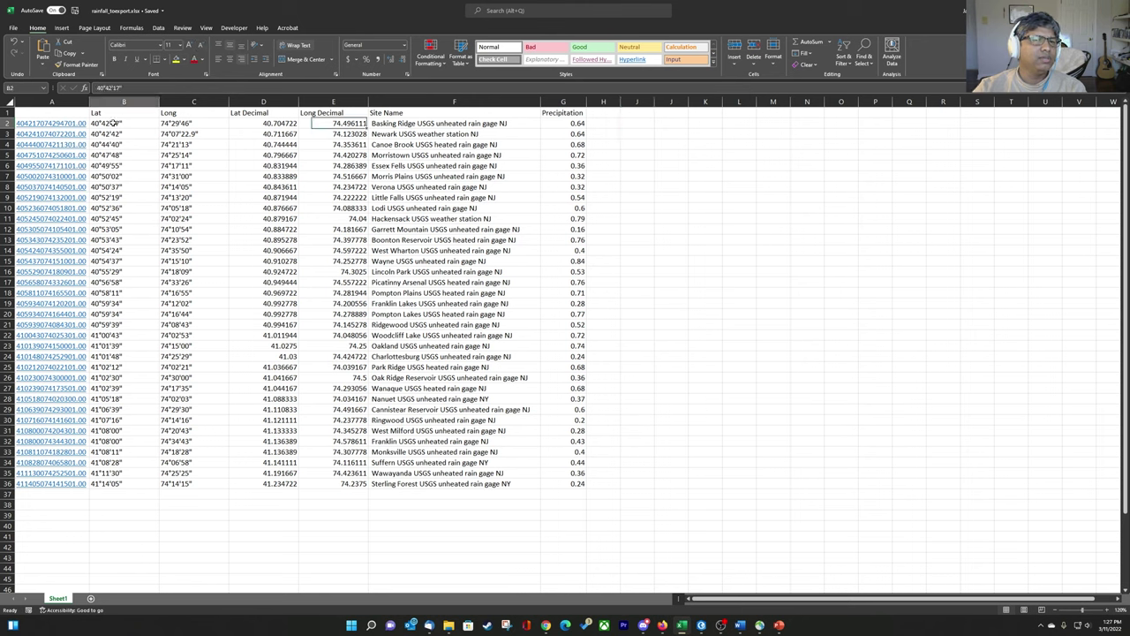
{"action": "left_click", "coordinate": [198, 122]}
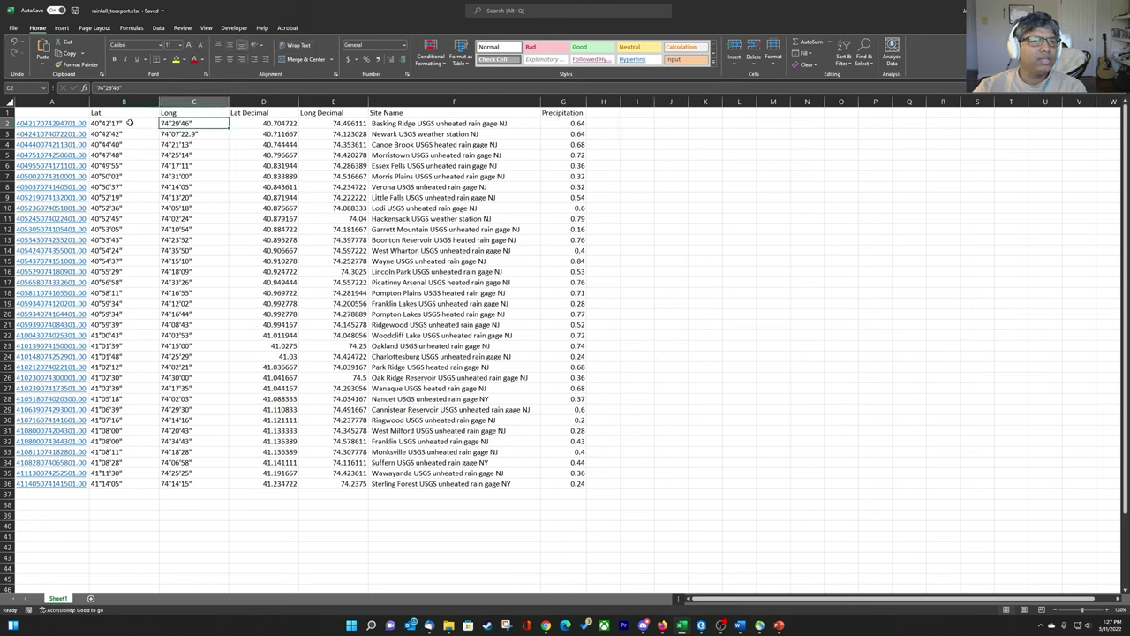
{"action": "left_click", "coordinate": [130, 123]}
{"action": "left_click", "coordinate": [273, 125]}
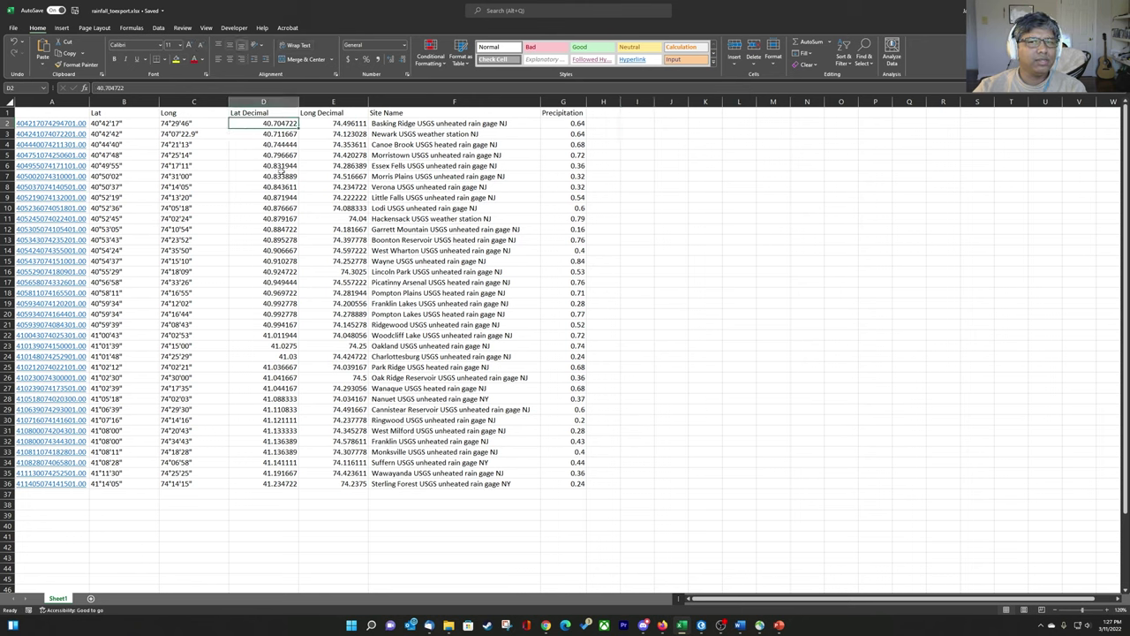
- Float the workbook window over the station page and compare the Lat column's degree-minute-second entries with the Lat Decimal column
{"action": "left_click_drag", "start_coordinate": [295, 5], "coordinate": [501, 155]}
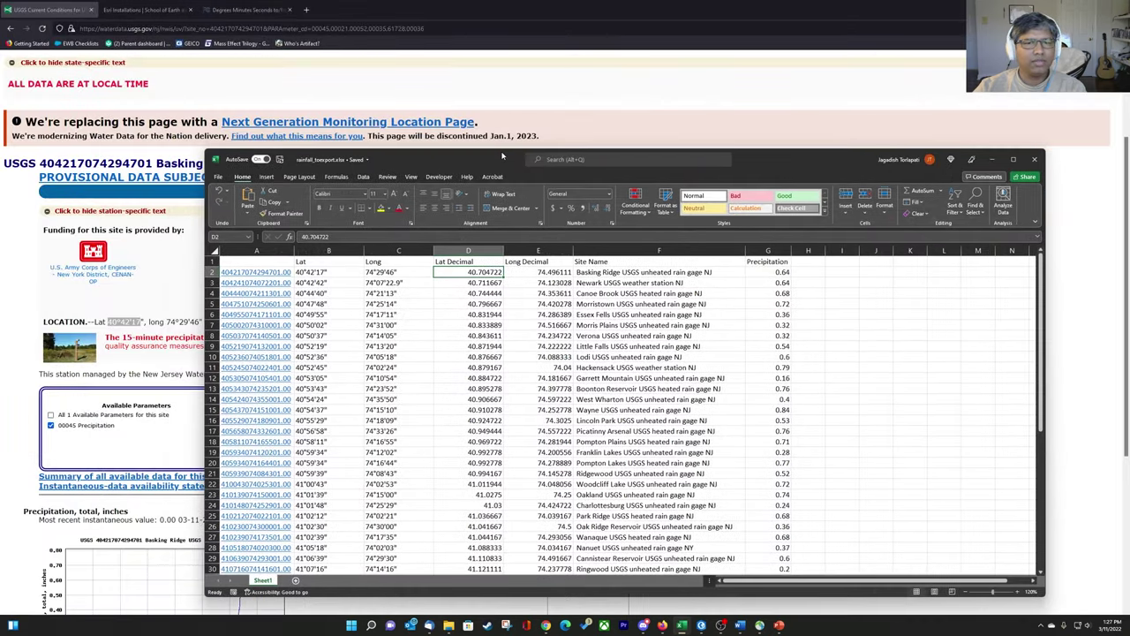
{"action": "left_click", "coordinate": [332, 273]}
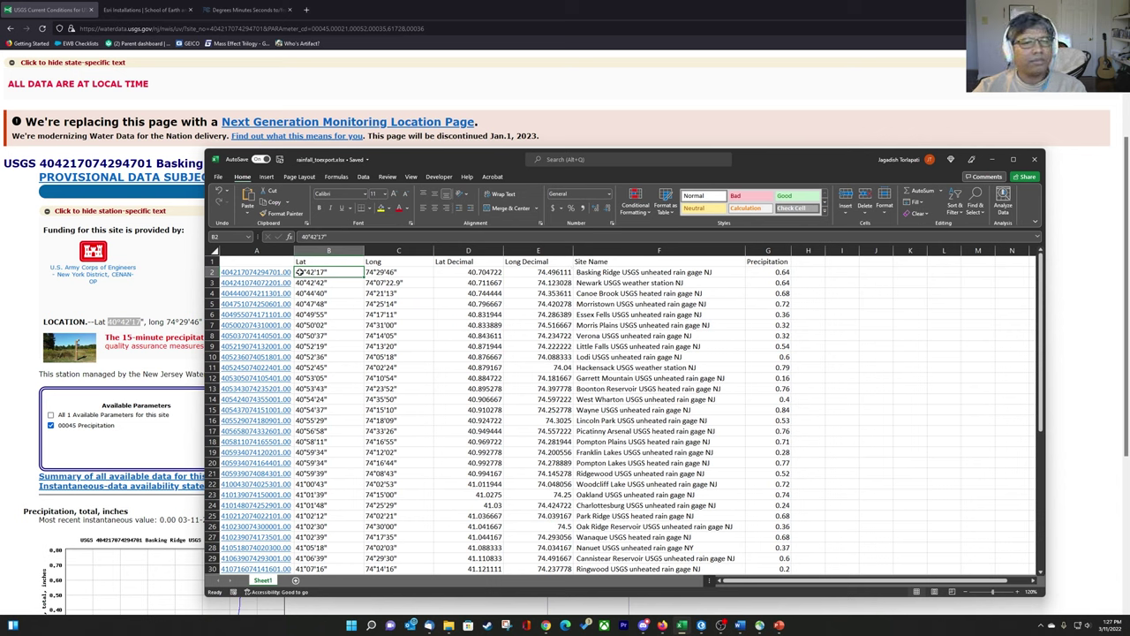
{"action": "left_click_drag", "start_coordinate": [299, 272], "coordinate": [316, 538]}
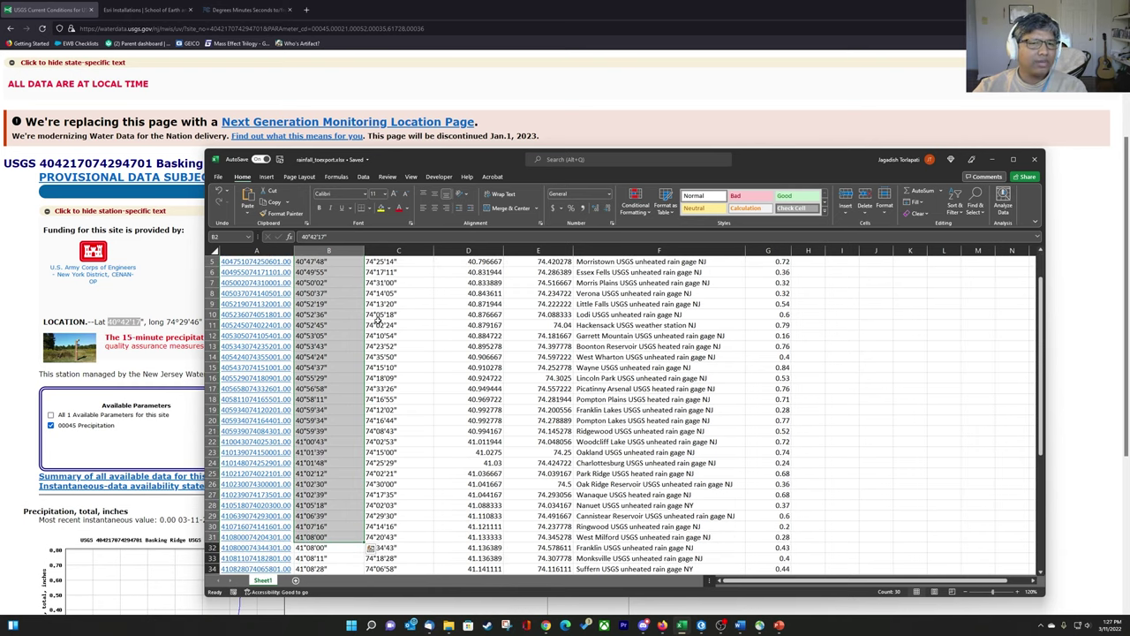
{"action": "scroll", "coordinate": [382, 320], "scroll_direction": "up", "scroll_amount": 2}
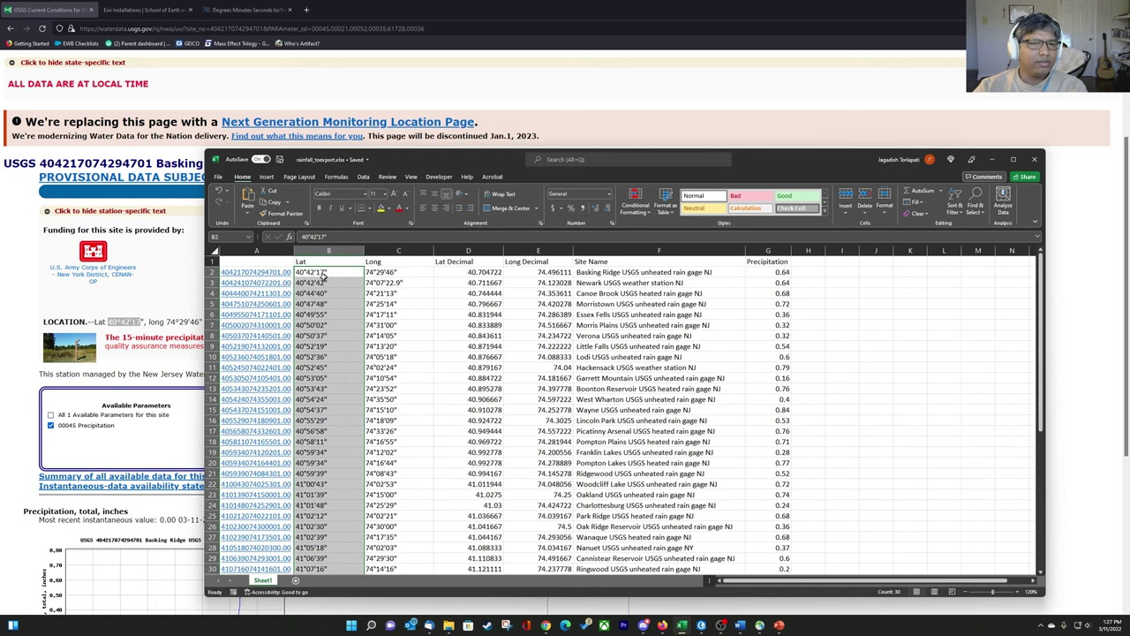
{"action": "left_click", "coordinate": [323, 274]}
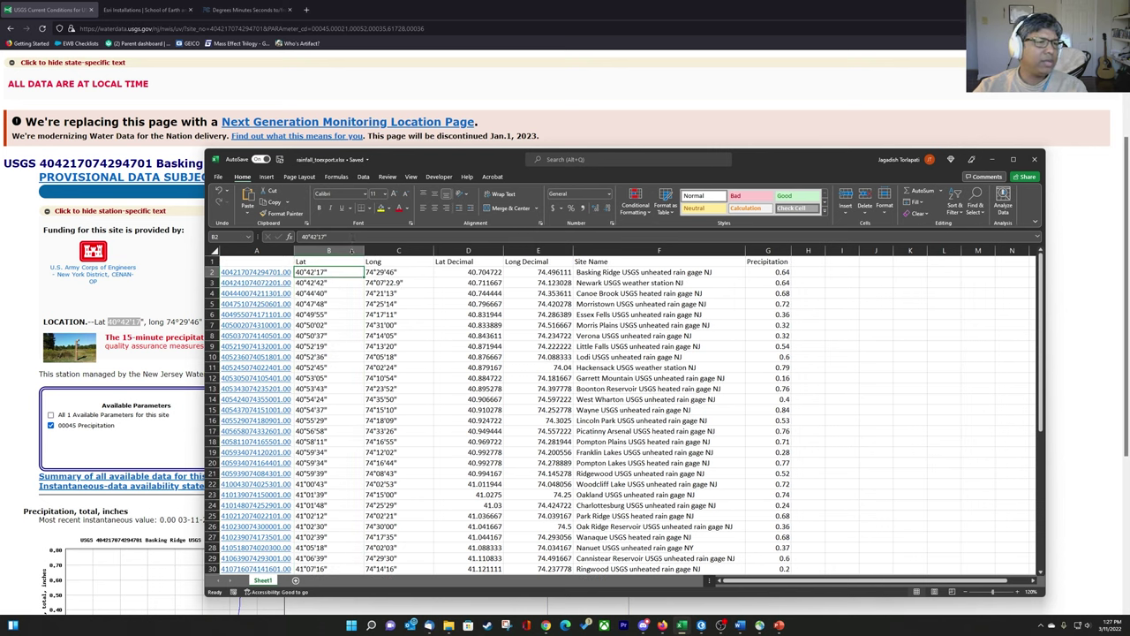
{"action": "left_click", "coordinate": [461, 270]}
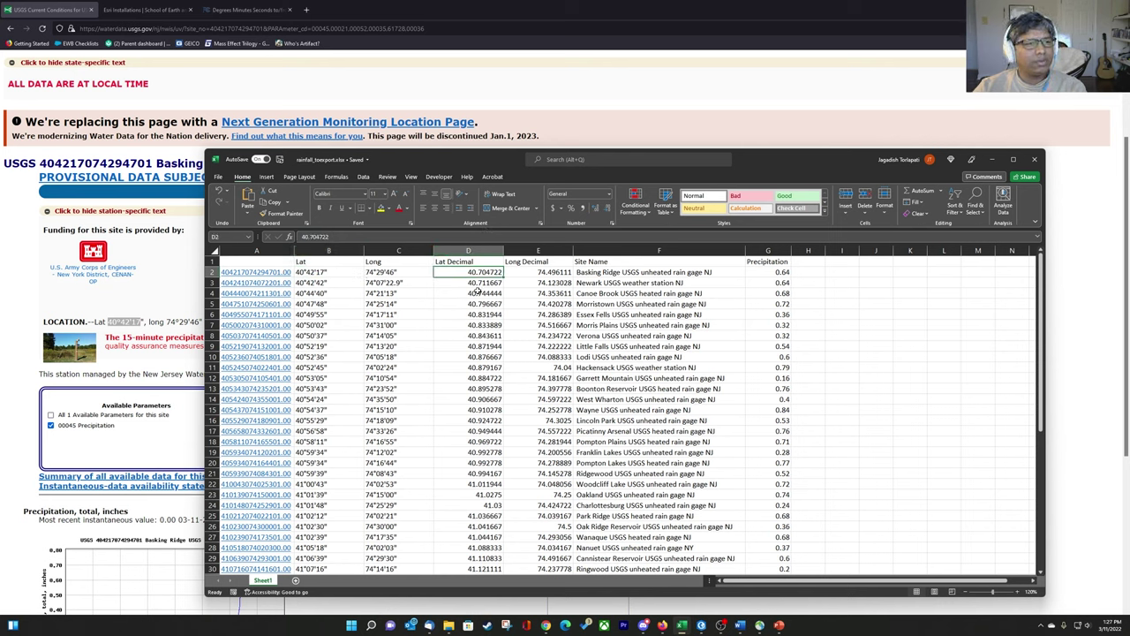
{"action": "left_click", "coordinate": [311, 273]}
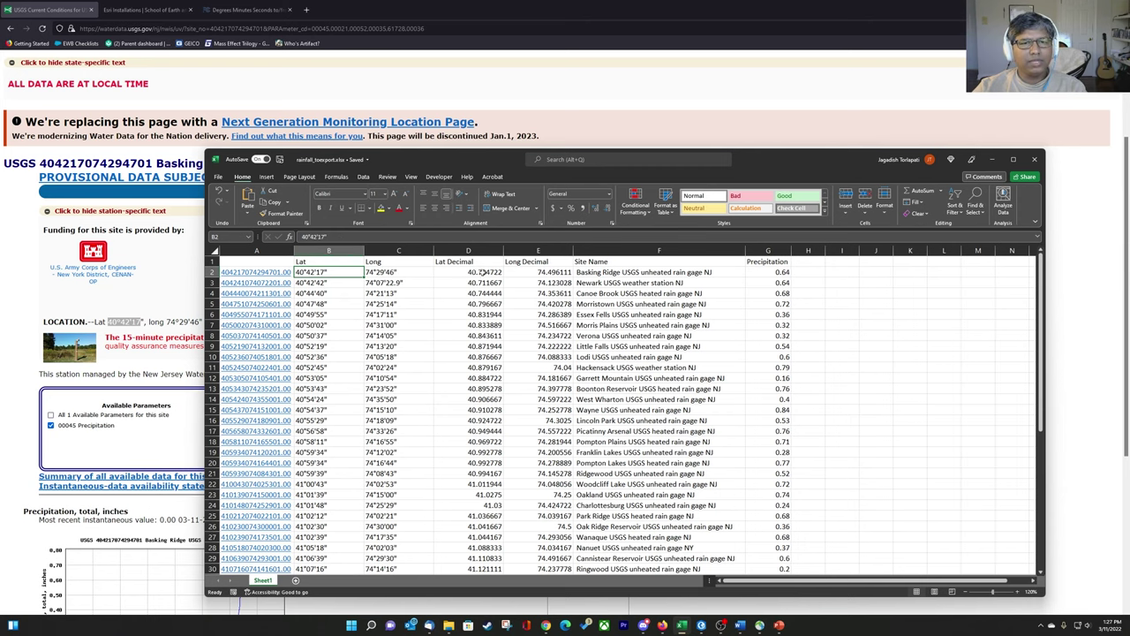
- Open the FCC Degrees Minutes Seconds to/from Decimal Degrees page in the browser and highlight its NAD83 / WGS84 coordinate system note
{"action": "left_click", "coordinate": [247, 10]}
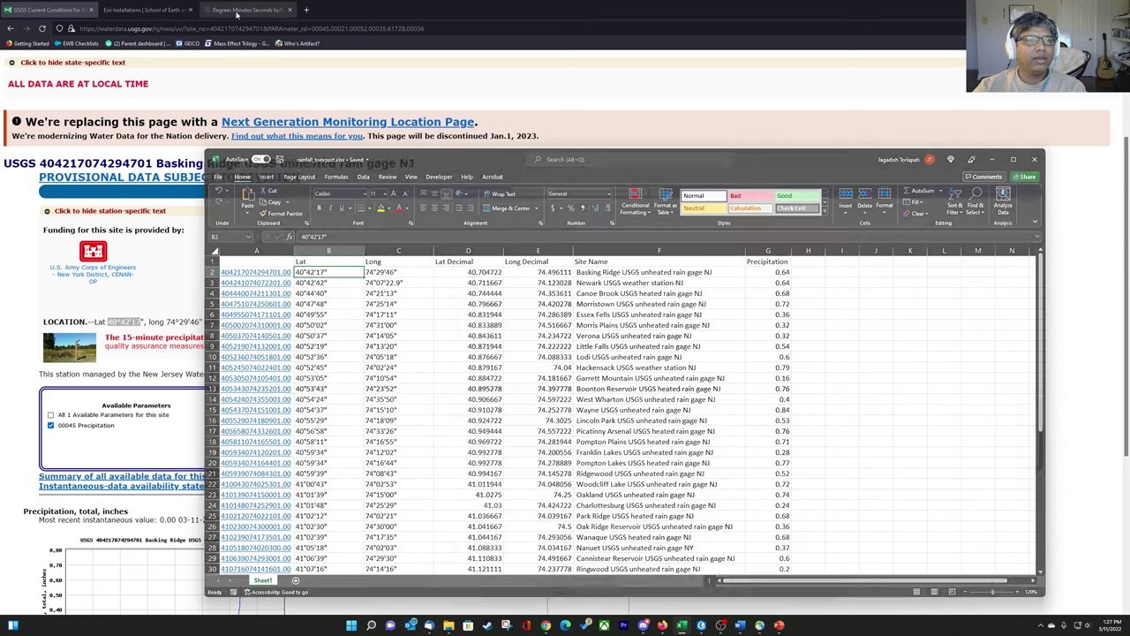
{"action": "left_click", "coordinate": [827, 268]}
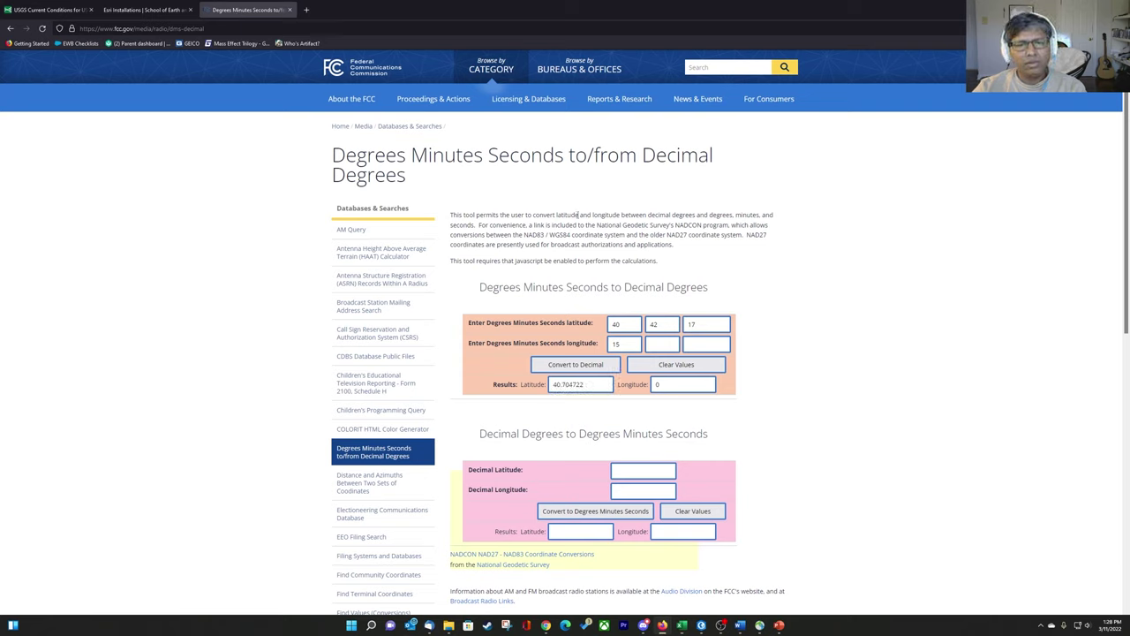
{"action": "left_click_drag", "start_coordinate": [472, 227], "coordinate": [570, 235]}
{"action": "left_click", "coordinate": [559, 234]}
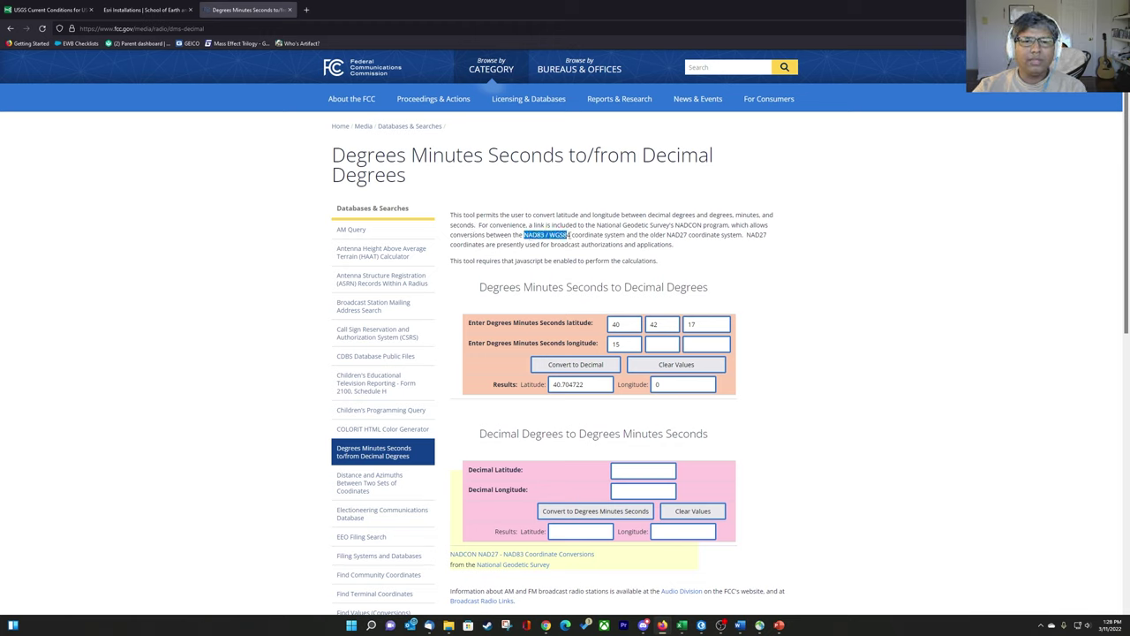
{"action": "left_click", "coordinate": [613, 243]}
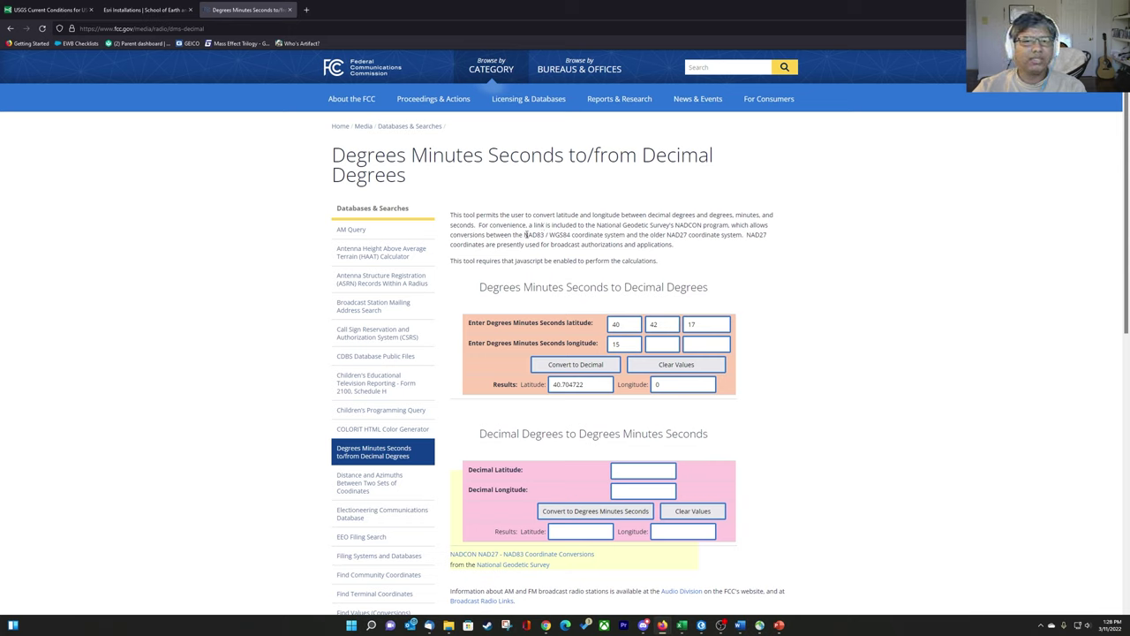
{"action": "left_click_drag", "start_coordinate": [525, 235], "coordinate": [574, 235]}
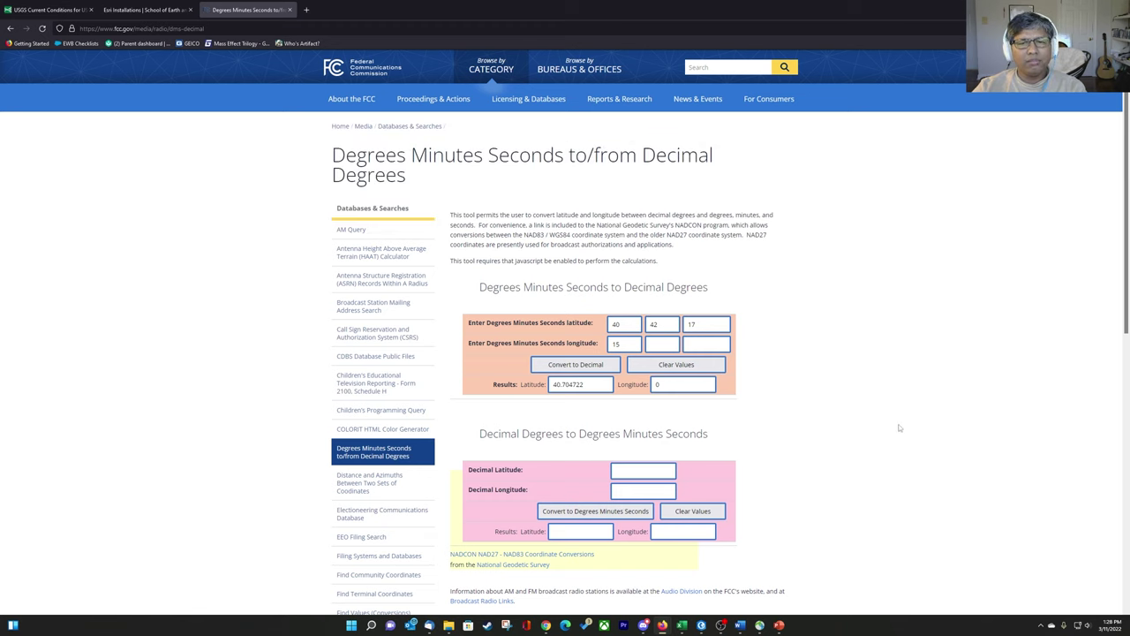
- Look up the Basking Ridge gage's degree-minute-second latitude and longitude in the rainfall_toexport.xlsx workbook in Excel
{"action": "key", "text": "alt+Tab"}
{"action": "left_click", "coordinate": [327, 283]}
{"action": "left_click", "coordinate": [329, 271]}
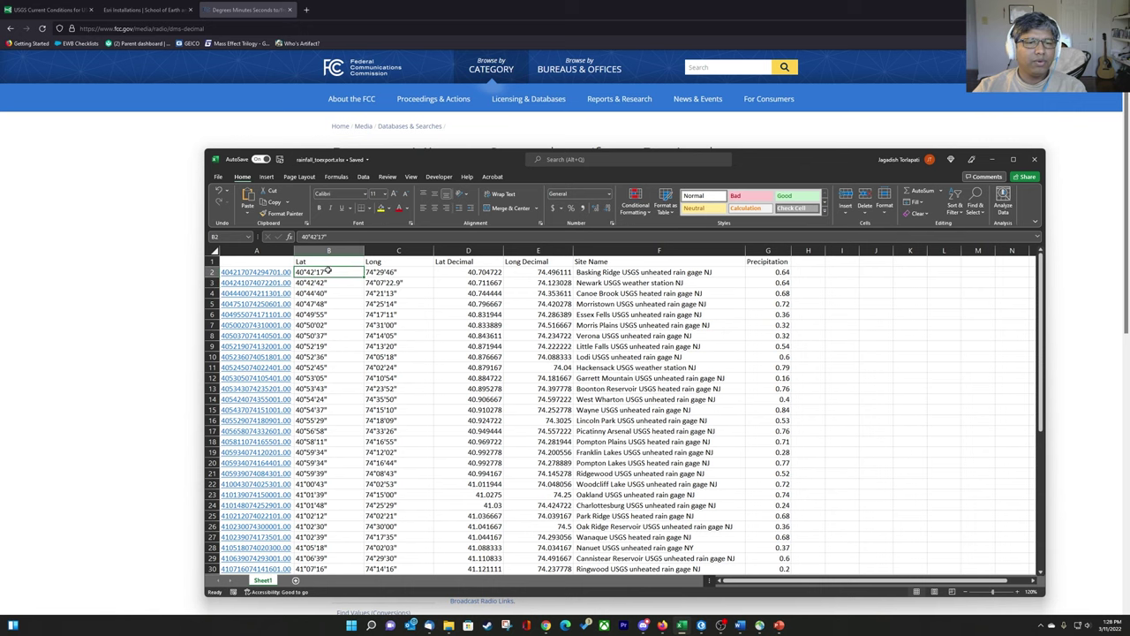
{"action": "key", "text": "alt+Tab"}
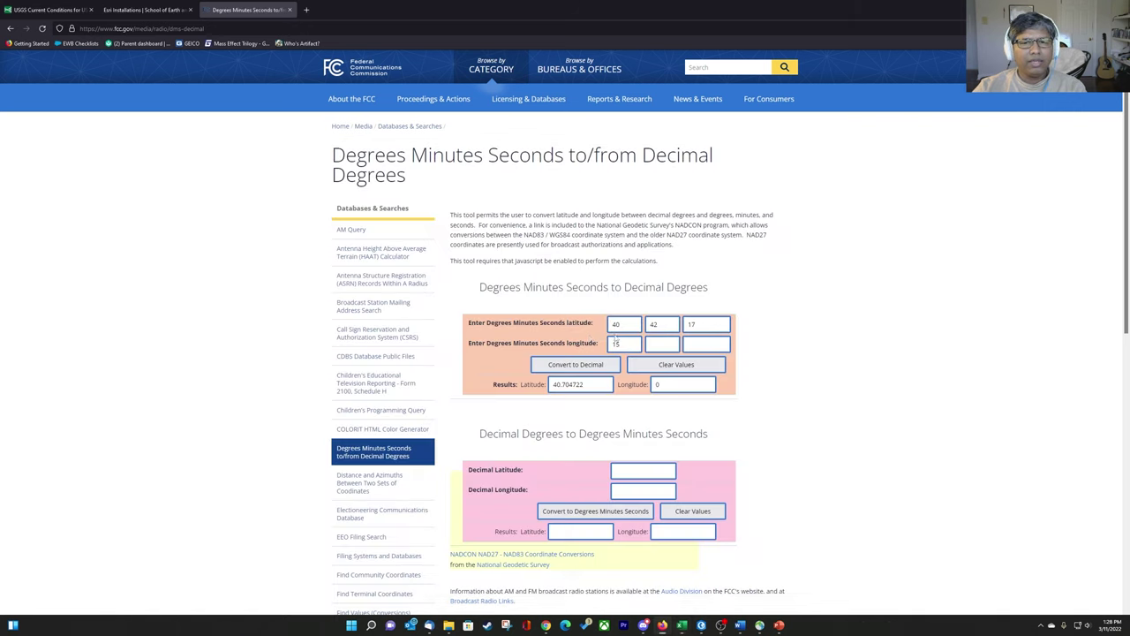
{"action": "key", "text": "alt+Tab"}
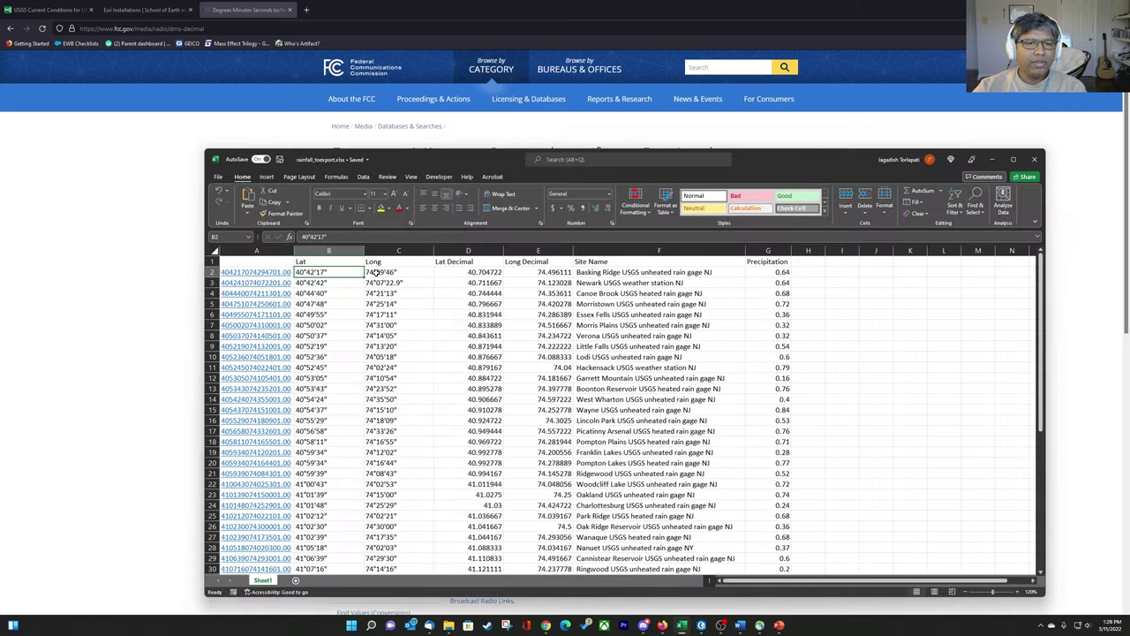
- In the FCC converter in the browser, enter 74, 29, 46 as the longitude and convert the coordinates to decimal degrees
{"action": "key", "text": "alt+Tab"}
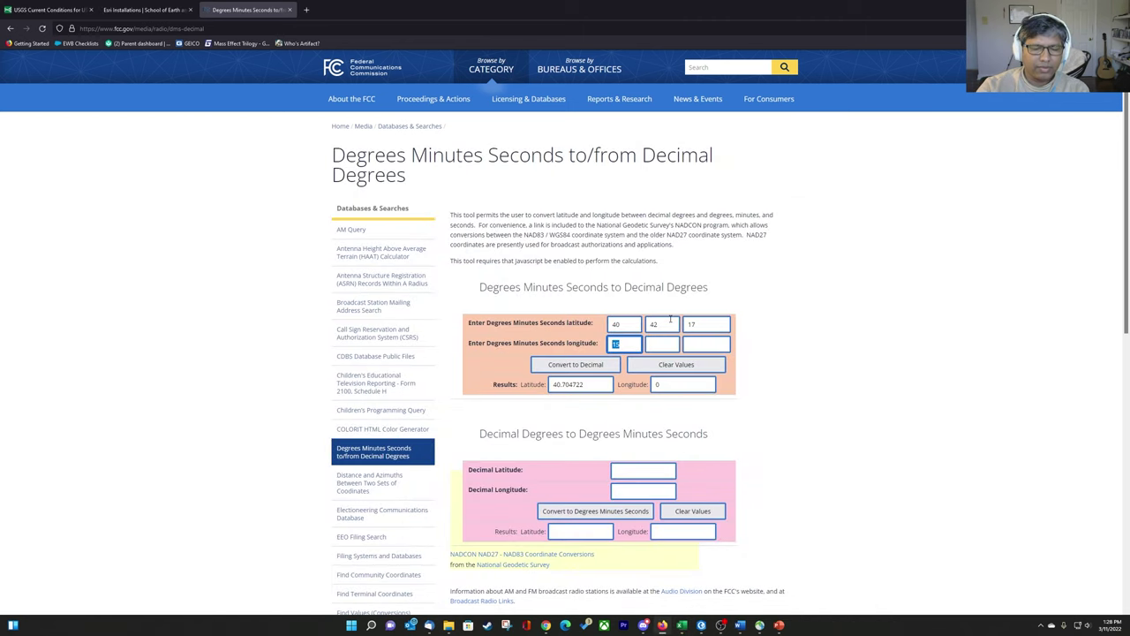
{"action": "type", "text": "74"}
{"action": "key", "text": "Tab"}
{"action": "type", "text": "2"}
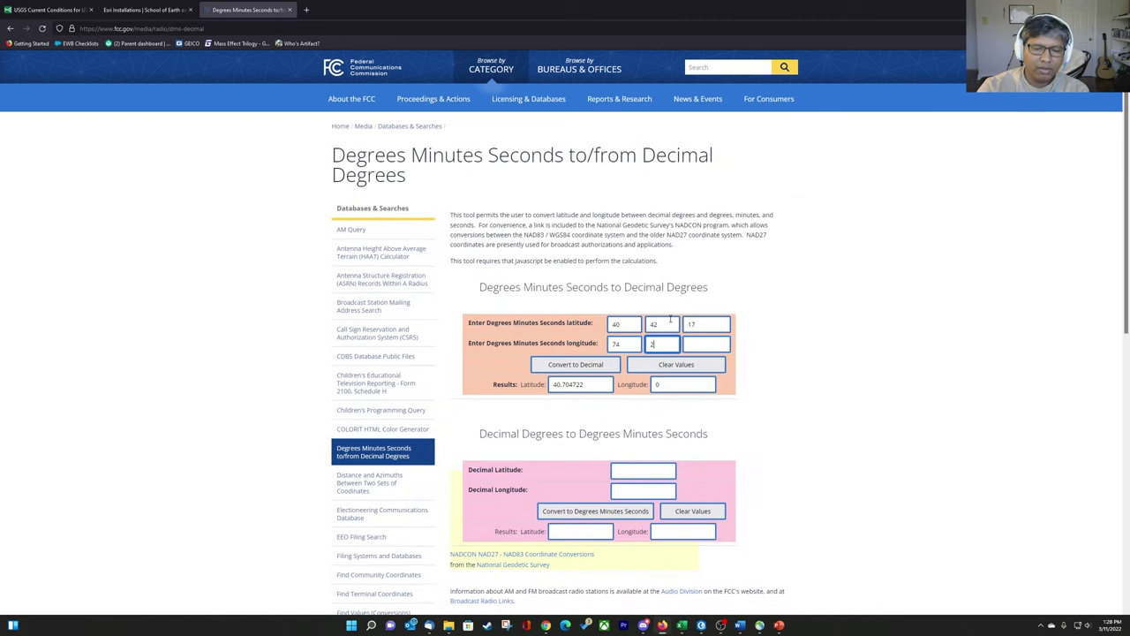
{"action": "type", "text": "9"}
{"action": "key", "text": "Tab"}
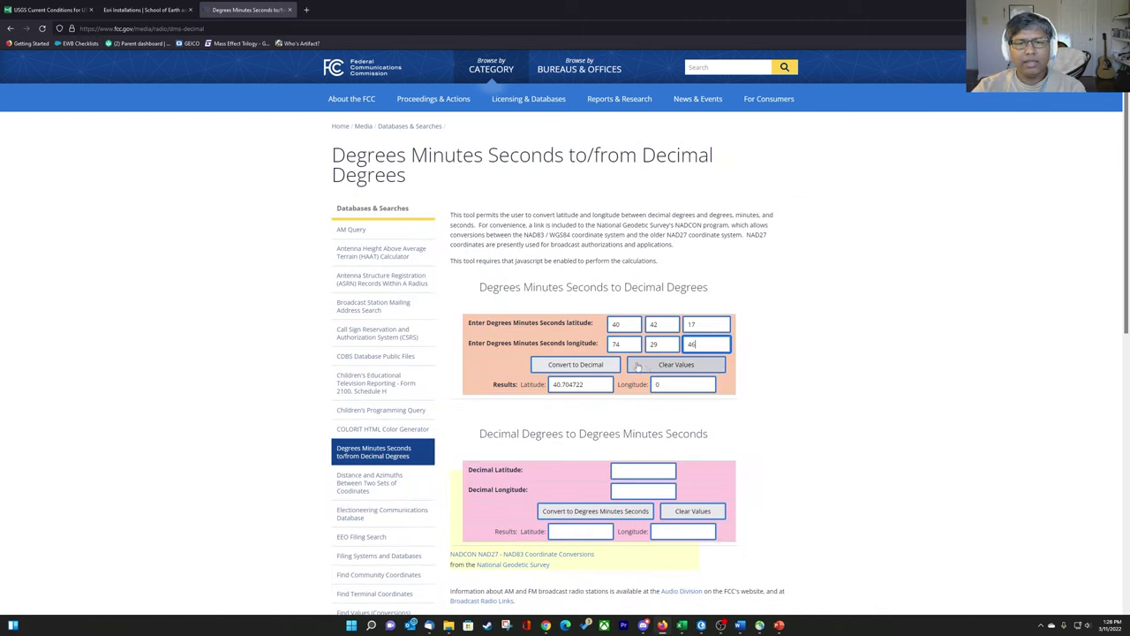
{"action": "key", "text": "Tab"}
{"action": "key", "text": "Return"}
- Copy the converted decimal latitude into cell H2 of the rainfall_toexport.xlsx workbook in Excel
{"action": "left_click_drag", "start_coordinate": [611, 386], "coordinate": [518, 382]}
{"action": "key", "text": "ctrl+c"}
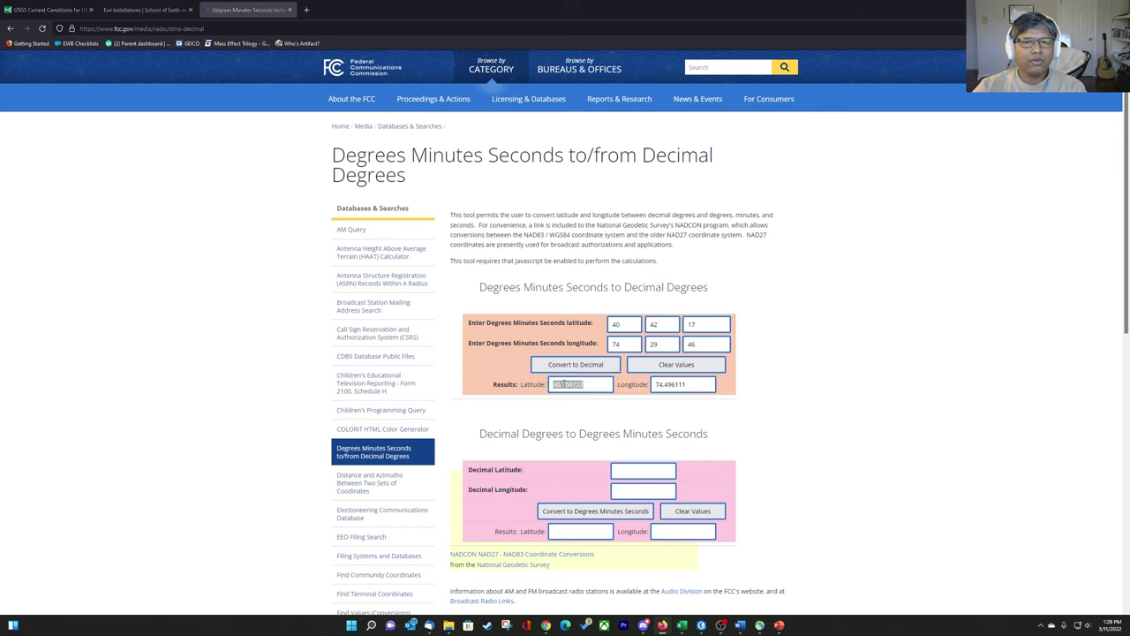
{"action": "key", "text": "alt+Tab"}
{"action": "left_click", "coordinate": [470, 269]}
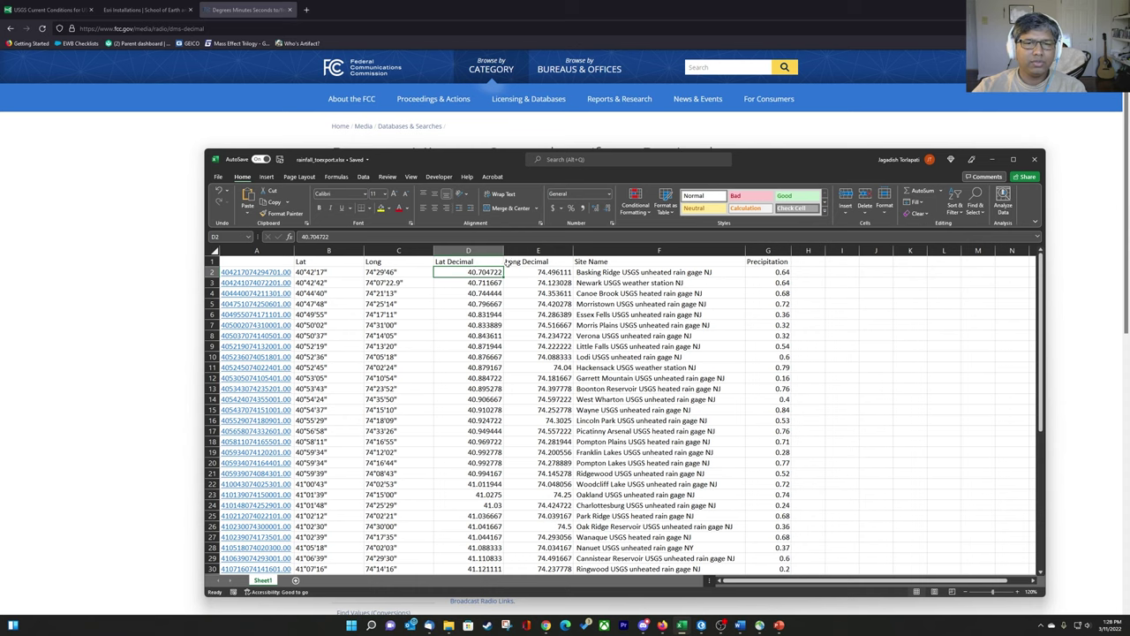
{"action": "left_click", "coordinate": [808, 273]}
{"action": "key", "text": "ctrl+v"}
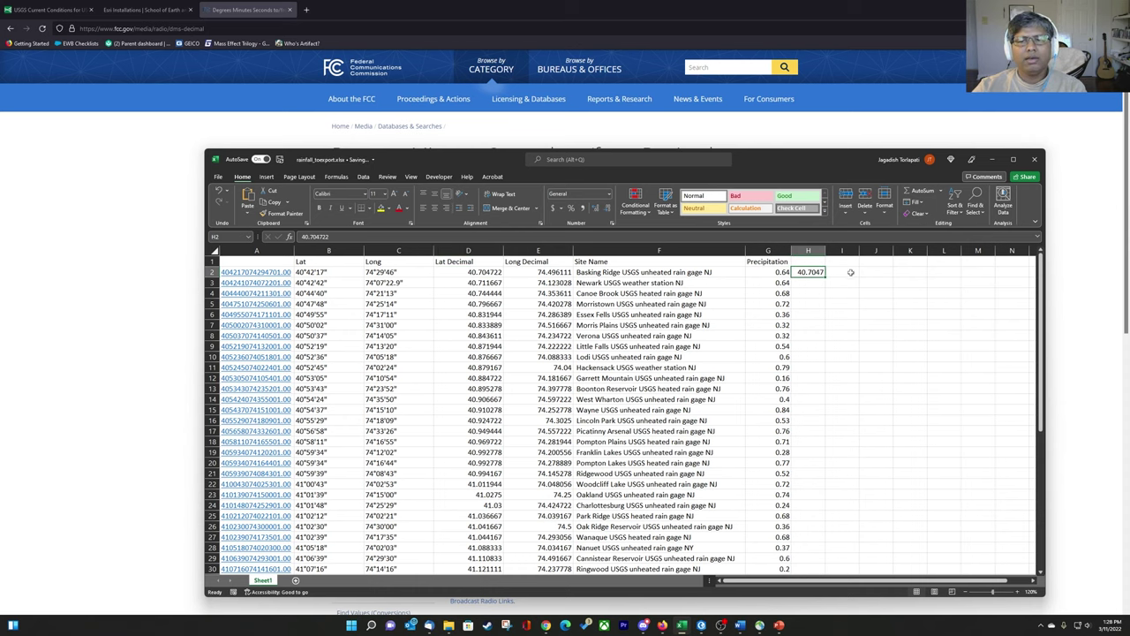
- Copy the converted decimal longitude from the FCC page into cell I2 of the Excel workbook
{"action": "key", "text": "alt+Tab"}
{"action": "double_click", "coordinate": [709, 385]}
{"action": "key", "text": "ctrl+c"}
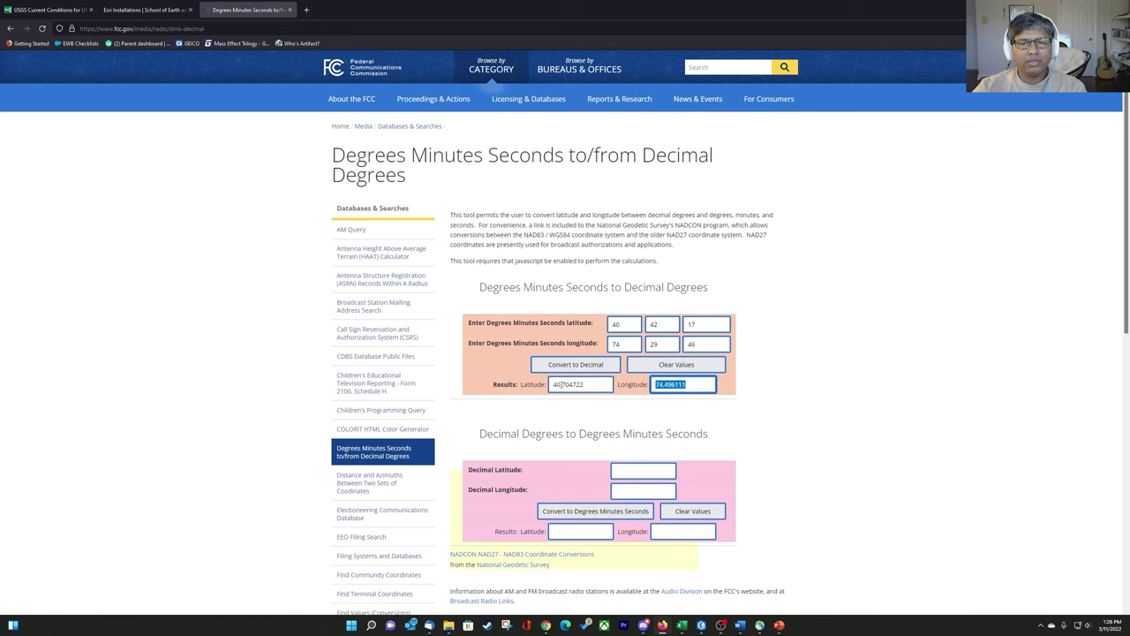
{"action": "key", "text": "alt+Tab"}
{"action": "left_click", "coordinate": [843, 272]}
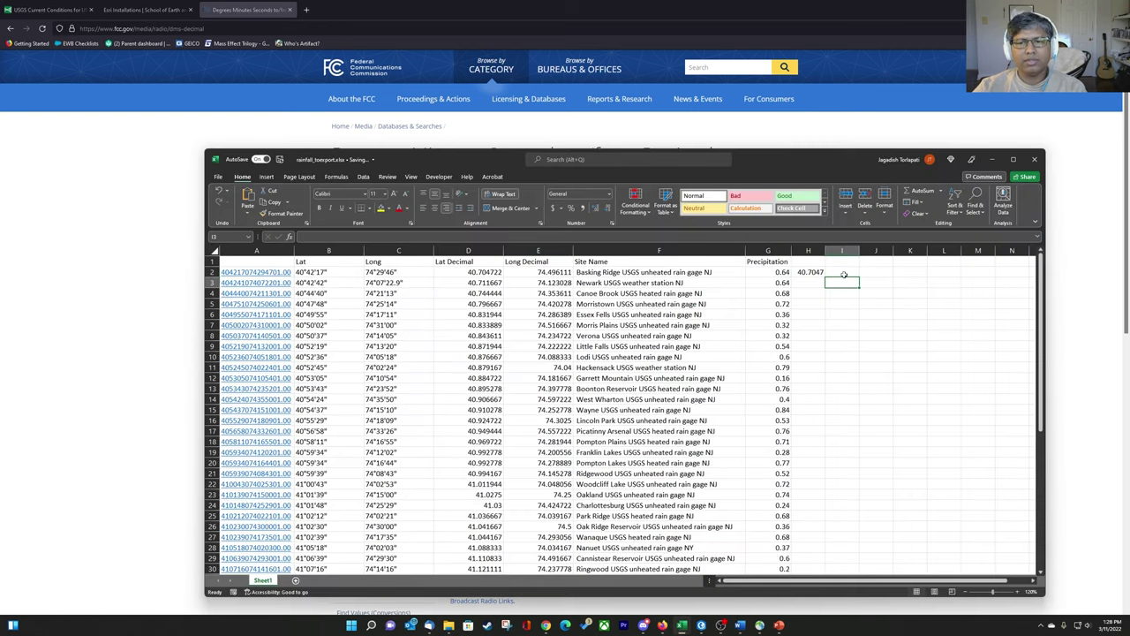
{"action": "key", "text": "ctrl+v"}
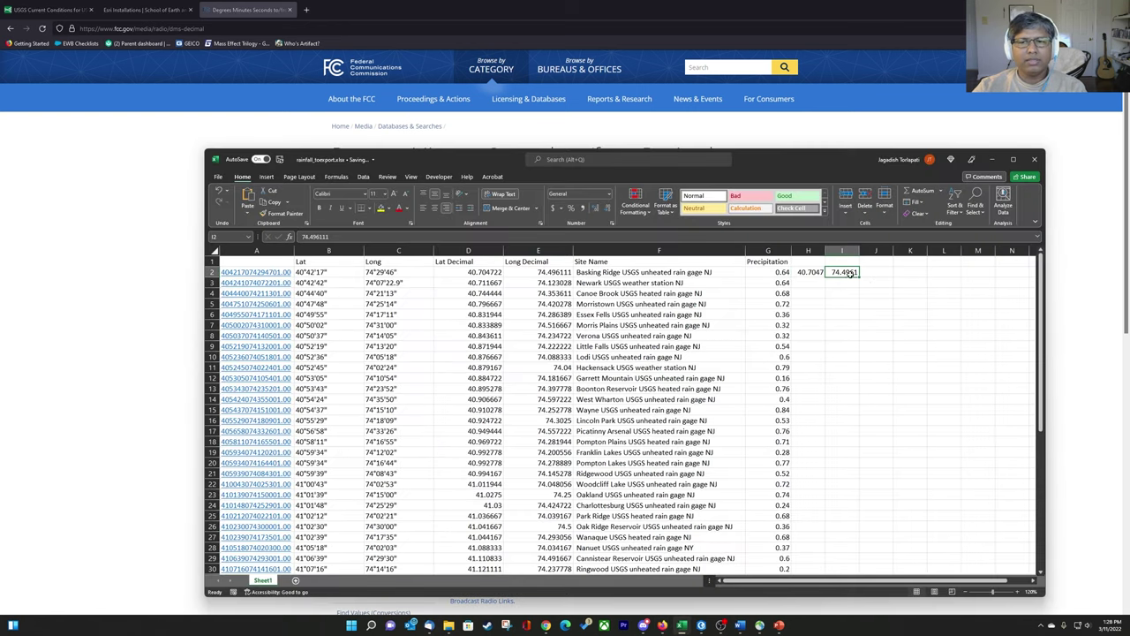
- Check the Basking Ridge row's Long Decimal cell and clear the pasted coordinates from H2 and I2
{"action": "left_click", "coordinate": [566, 272]}
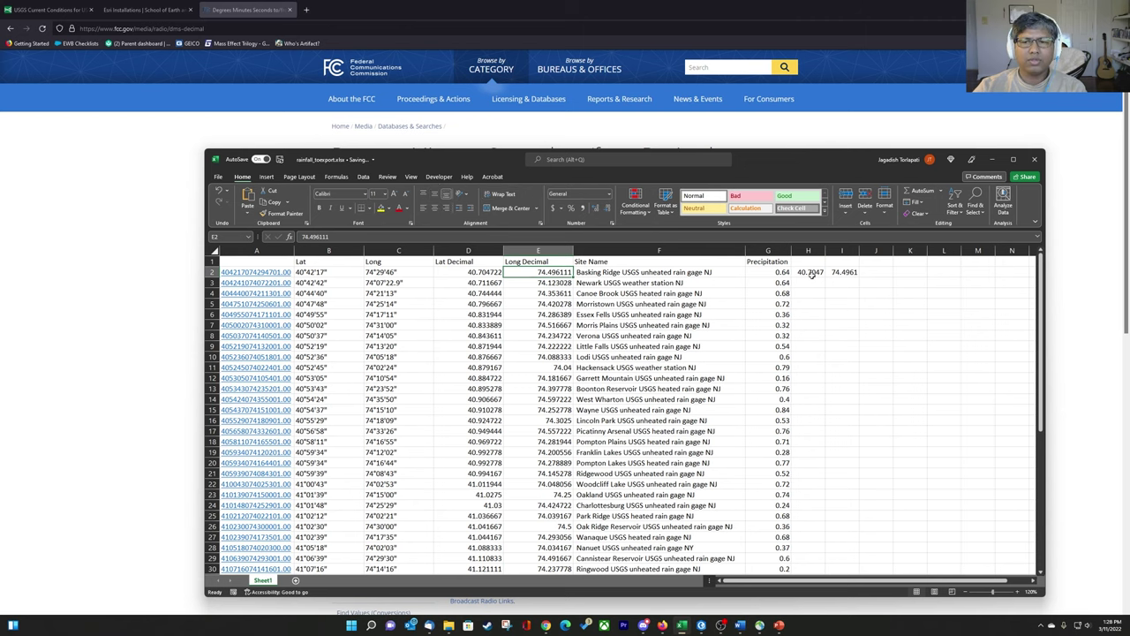
{"action": "left_click_drag", "start_coordinate": [811, 275], "coordinate": [850, 270]}
{"action": "key", "text": "Delete"}
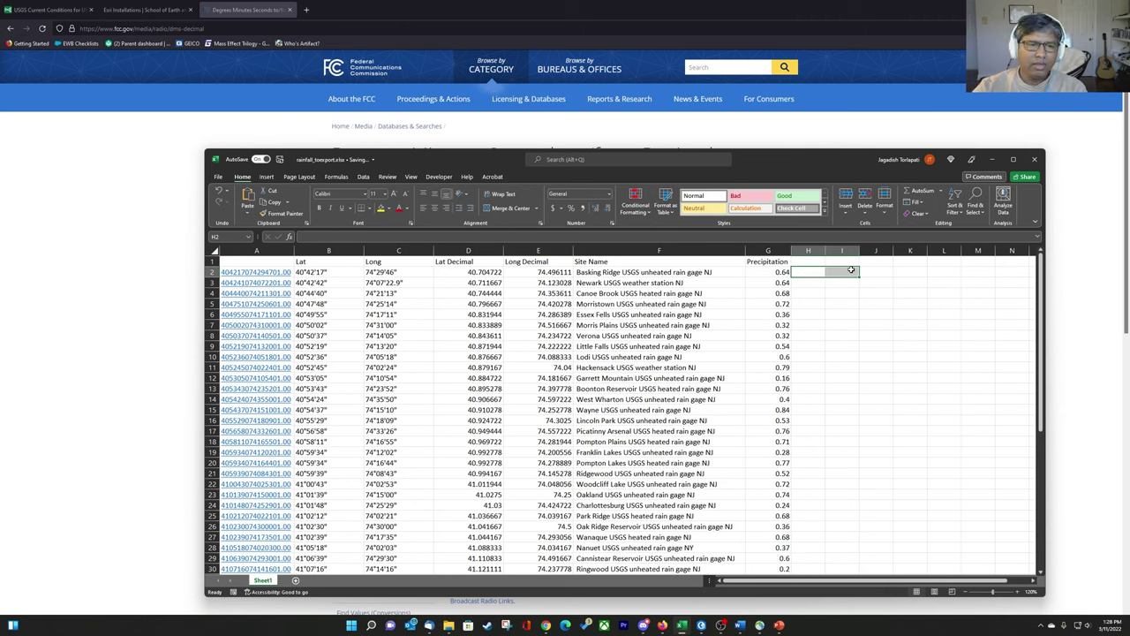
- Review the station table down to the Sterling Forest row and highlight that row's entries from Precipitation to the station number
{"action": "scroll", "coordinate": [362, 356], "scroll_direction": "down", "scroll_amount": 9}
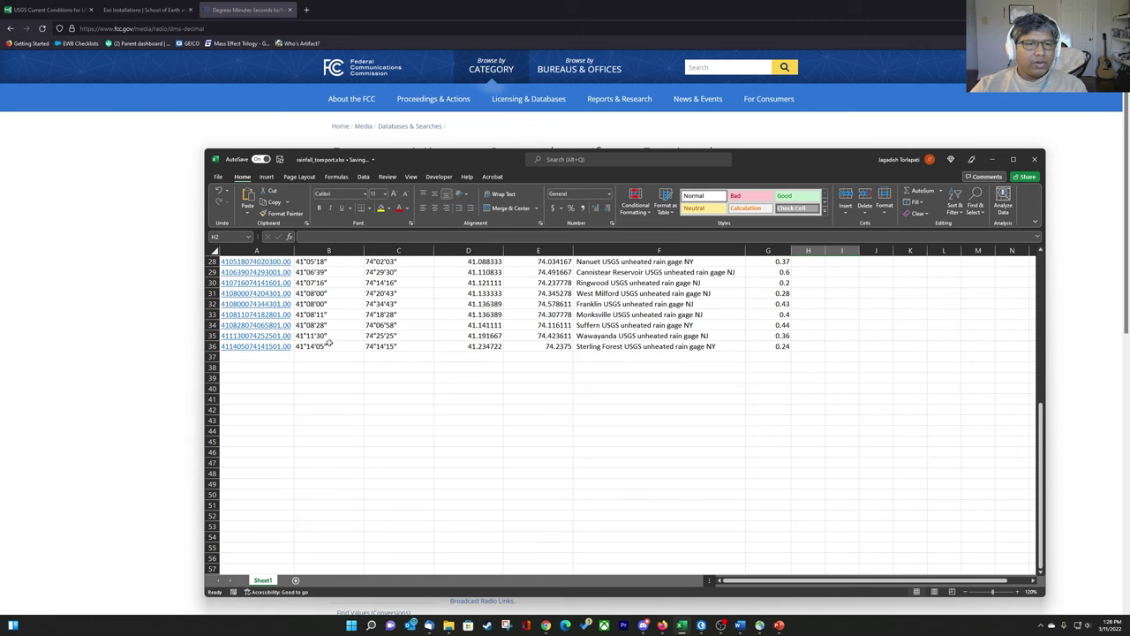
{"action": "scroll", "coordinate": [399, 368], "scroll_direction": "up", "scroll_amount": 6}
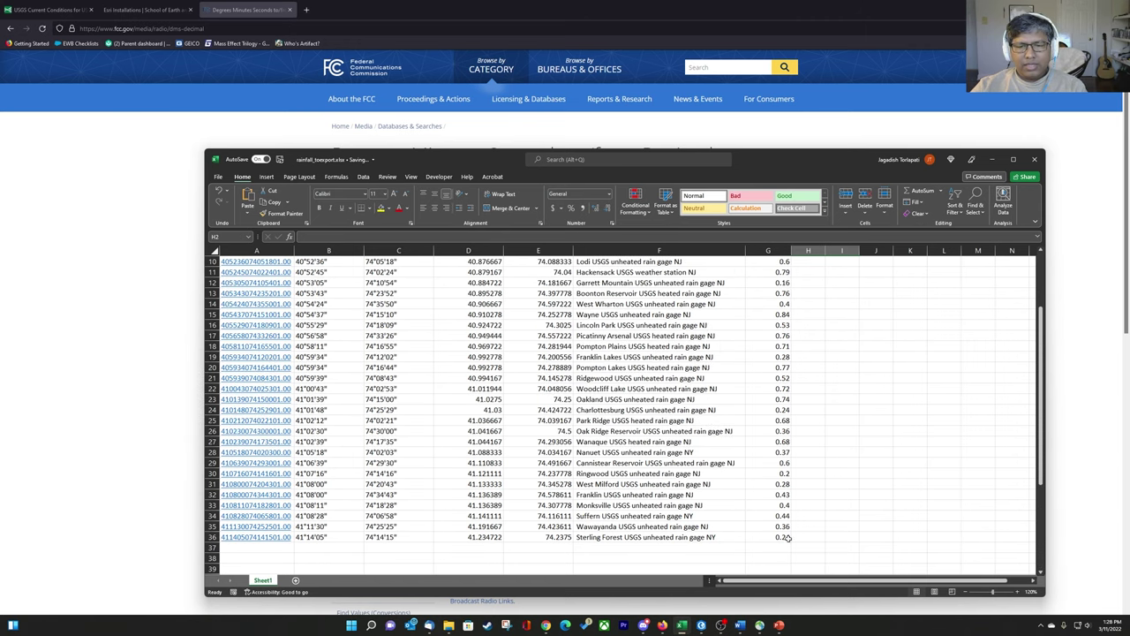
{"action": "left_click_drag", "start_coordinate": [788, 537], "coordinate": [279, 537]}
{"action": "scroll", "coordinate": [757, 423], "scroll_direction": "up", "scroll_amount": 3}
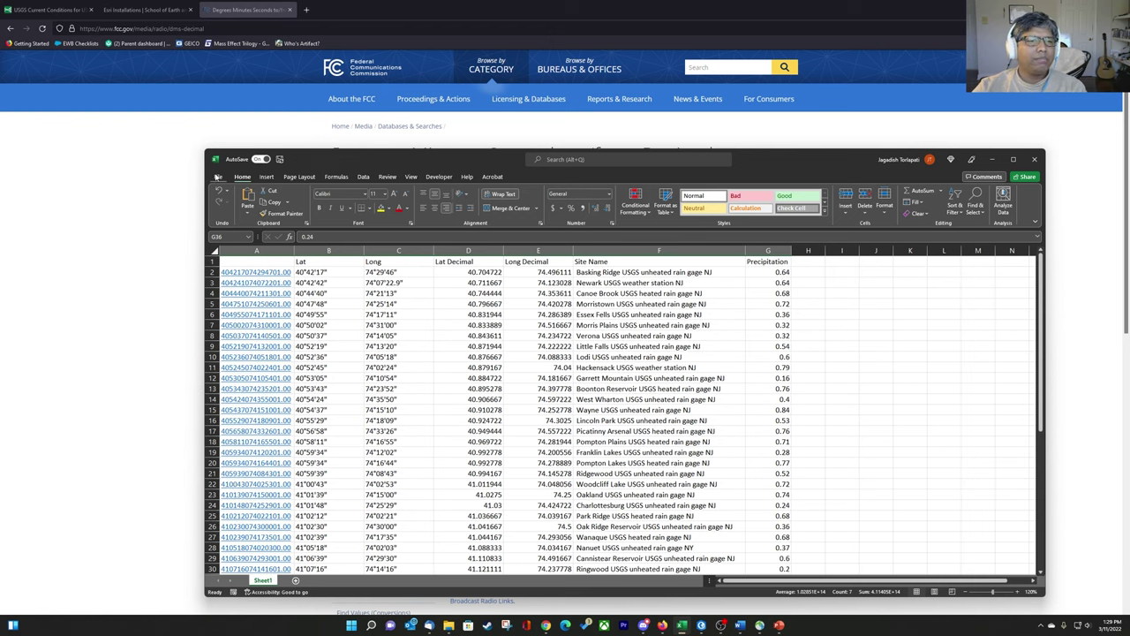
- Open the rainfall_forgis.xlsx workbook from the watershed folder and inspect the Basking Ridge longitude in cell B2
{"action": "left_click", "coordinate": [217, 177]}
{"action": "left_click", "coordinate": [218, 228]}
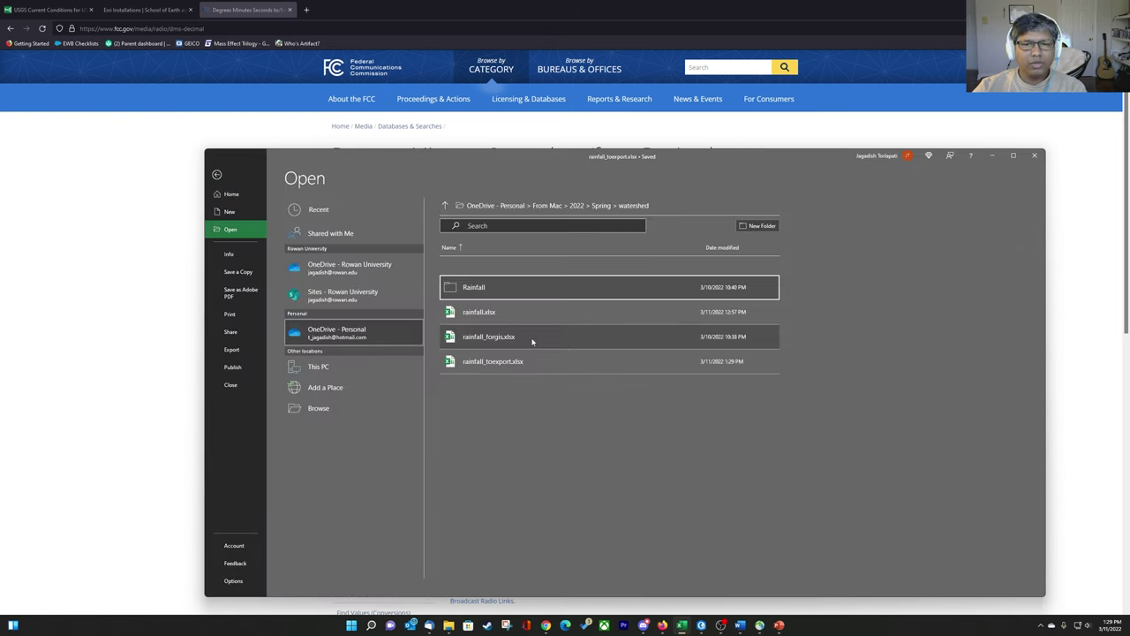
{"action": "left_click", "coordinate": [529, 338]}
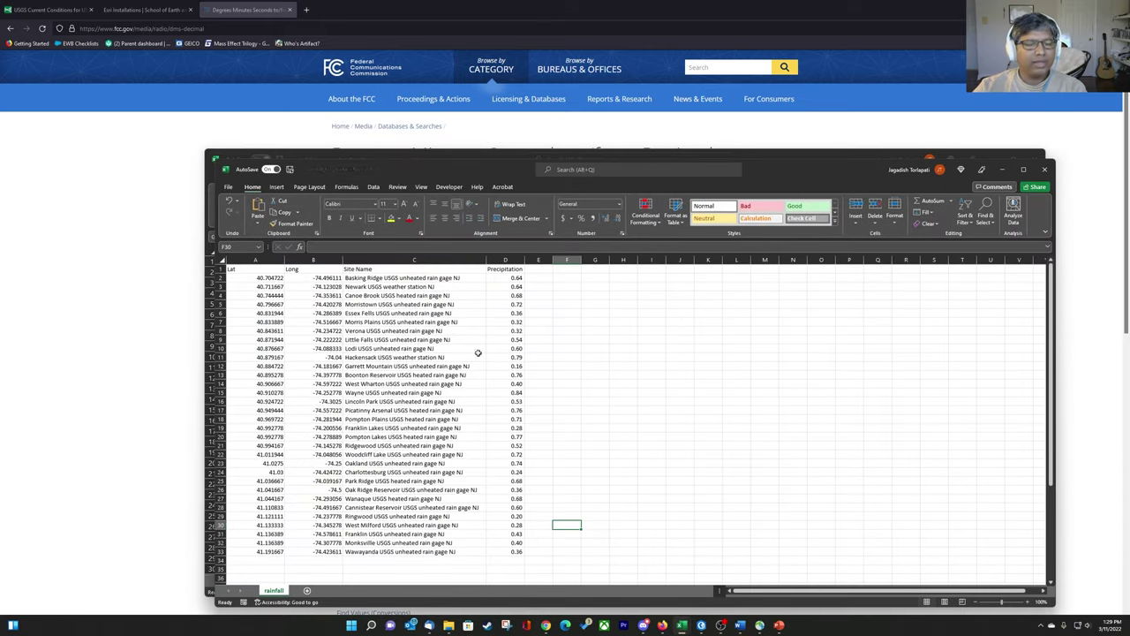
{"action": "left_click", "coordinate": [477, 357]}
{"action": "left_click", "coordinate": [309, 277]}
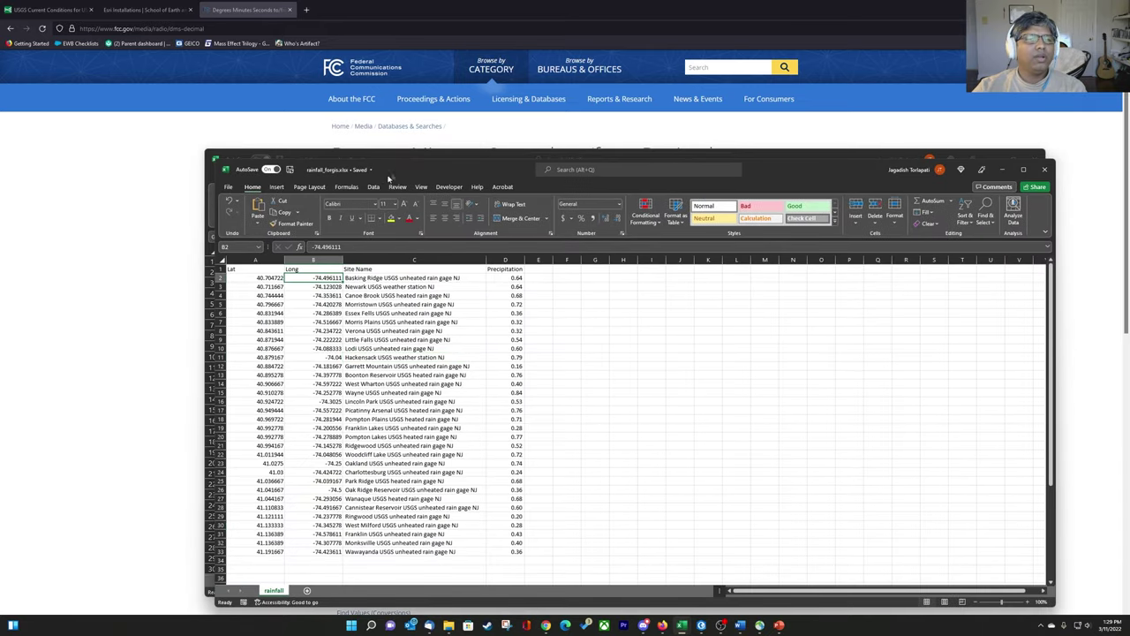
- Arrange the rainfall_toexport.xlsx and rainfall_forgis.xlsx windows so both tables are in view, with rainfall_forgis.xlsx in front
{"action": "left_click_drag", "start_coordinate": [388, 180], "coordinate": [577, 168]}
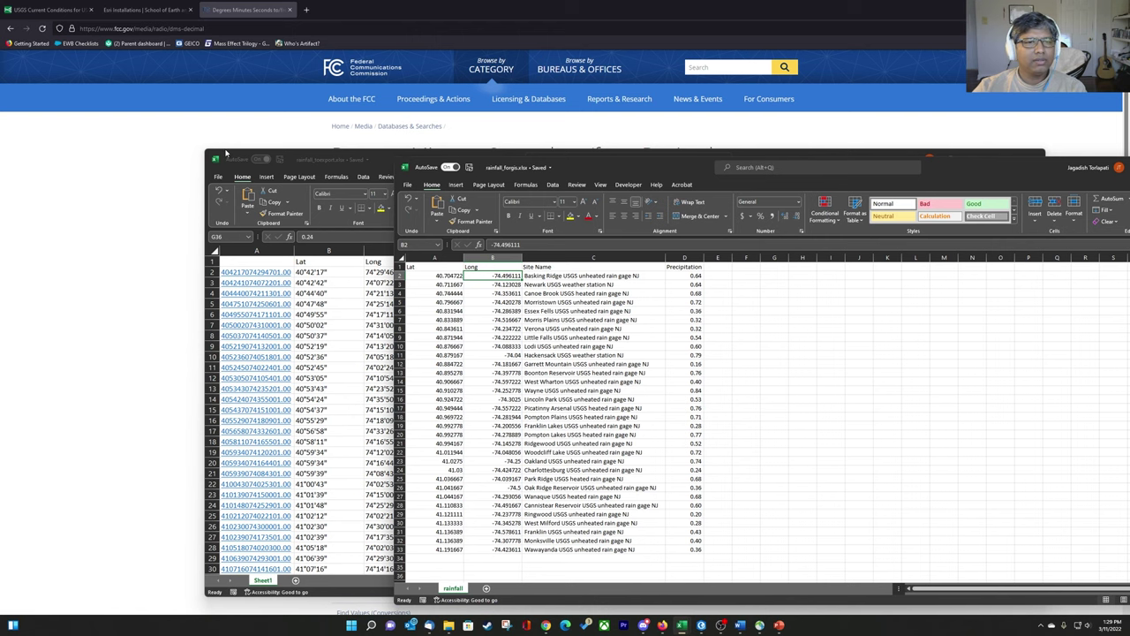
{"action": "left_click", "coordinate": [230, 157]}
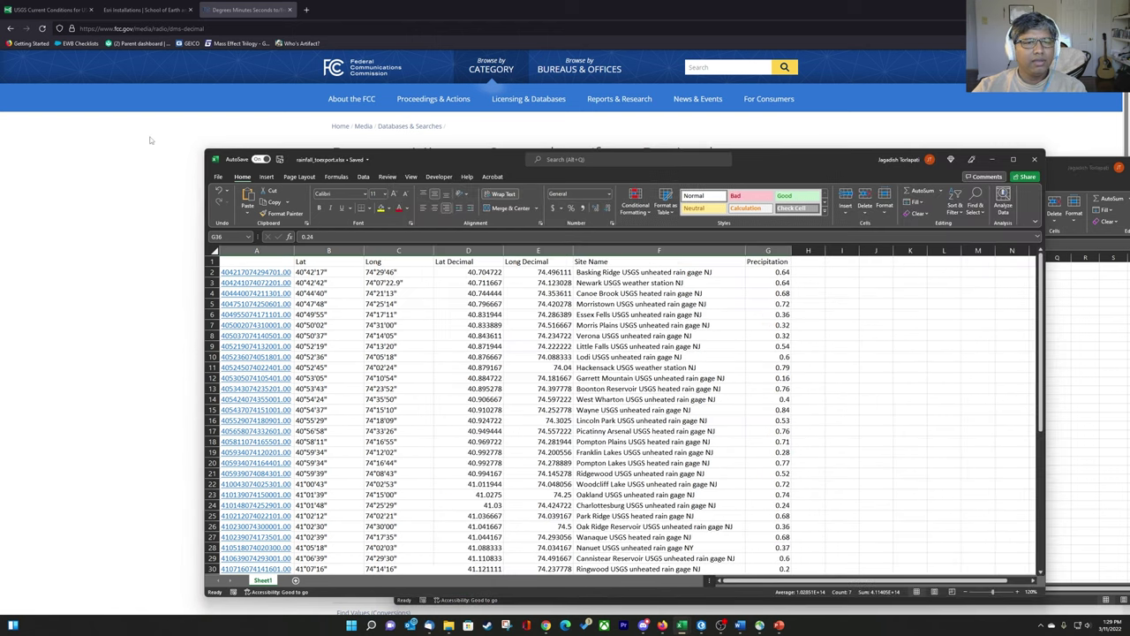
{"action": "left_click_drag", "start_coordinate": [829, 166], "coordinate": [662, 136]}
{"action": "left_click_drag", "start_coordinate": [138, 221], "coordinate": [231, 221]}
{"action": "left_click", "coordinate": [910, 322]}
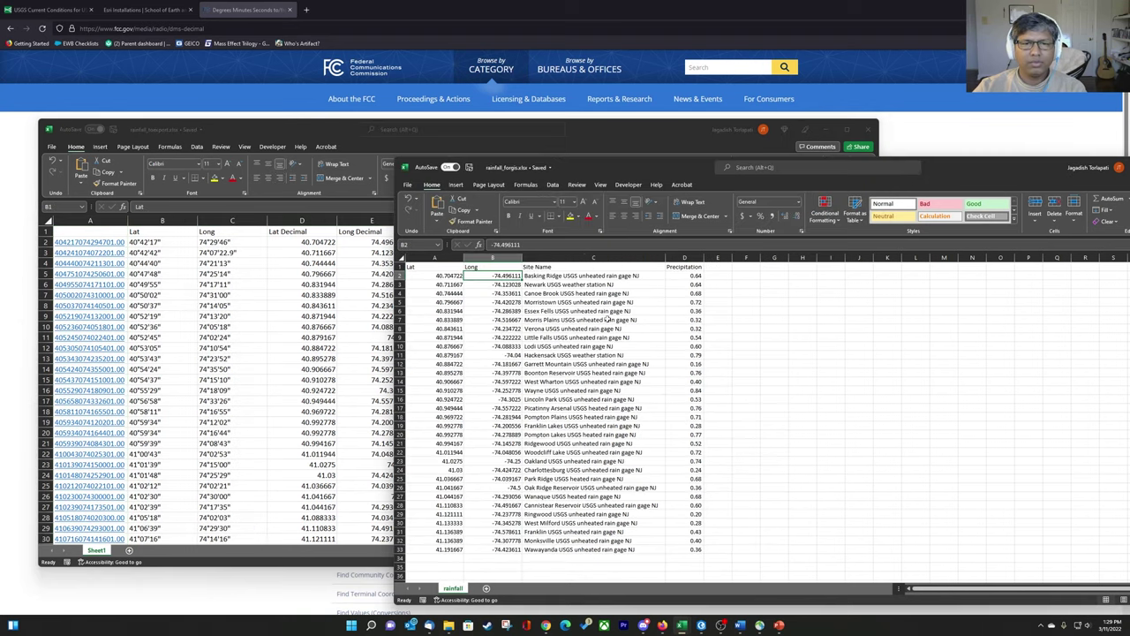
- Compare the Lat, Long and Site Name columns of rainfall_forgis.xlsx with the matching columns in rainfall_toexport.xlsx
{"action": "left_click_drag", "start_coordinate": [448, 283], "coordinate": [518, 548]}
{"action": "left_click_drag", "start_coordinate": [437, 276], "coordinate": [523, 553]}
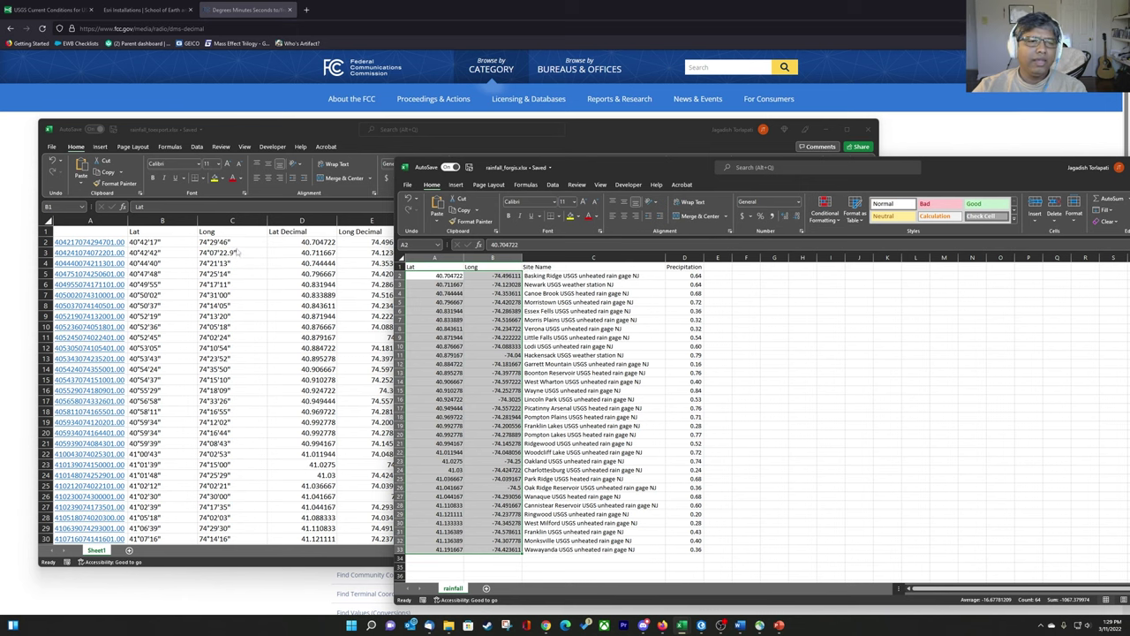
{"action": "left_click", "coordinate": [333, 237]}
{"action": "left_click_drag", "start_coordinate": [444, 232], "coordinate": [480, 539]}
{"action": "left_click", "coordinate": [925, 453]}
{"action": "left_click_drag", "start_coordinate": [611, 275], "coordinate": [663, 541]}
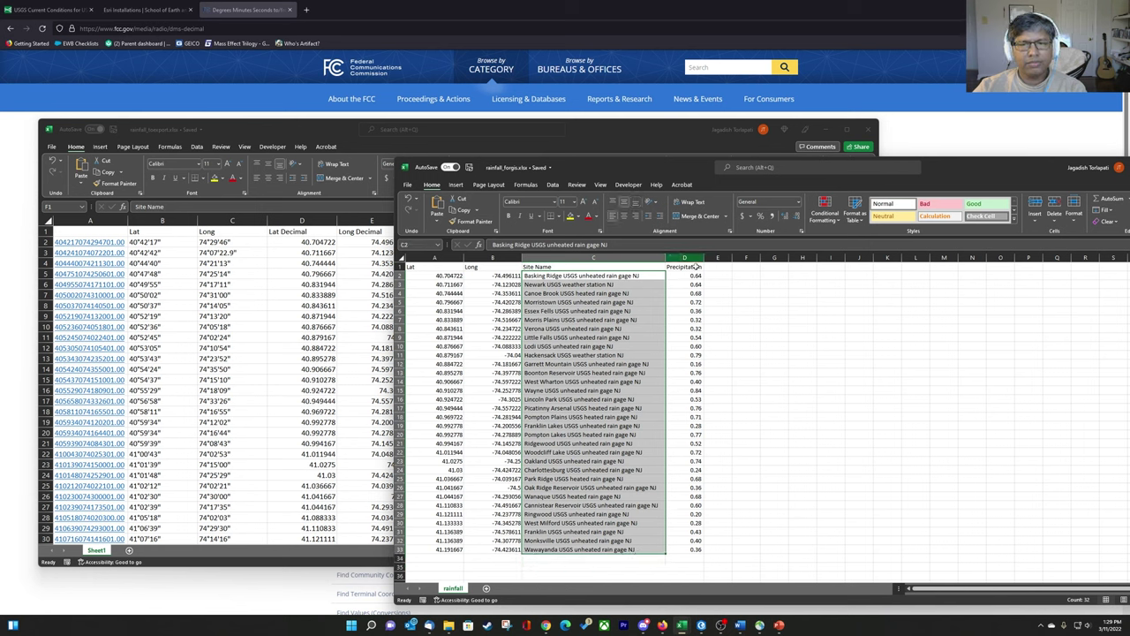
- Select the Precipitation values in rainfall_forgis.xlsx and re-enter the existing entries in D2 through D5 so they are stored as numbers
{"action": "left_click_drag", "start_coordinate": [695, 275], "coordinate": [694, 549]}
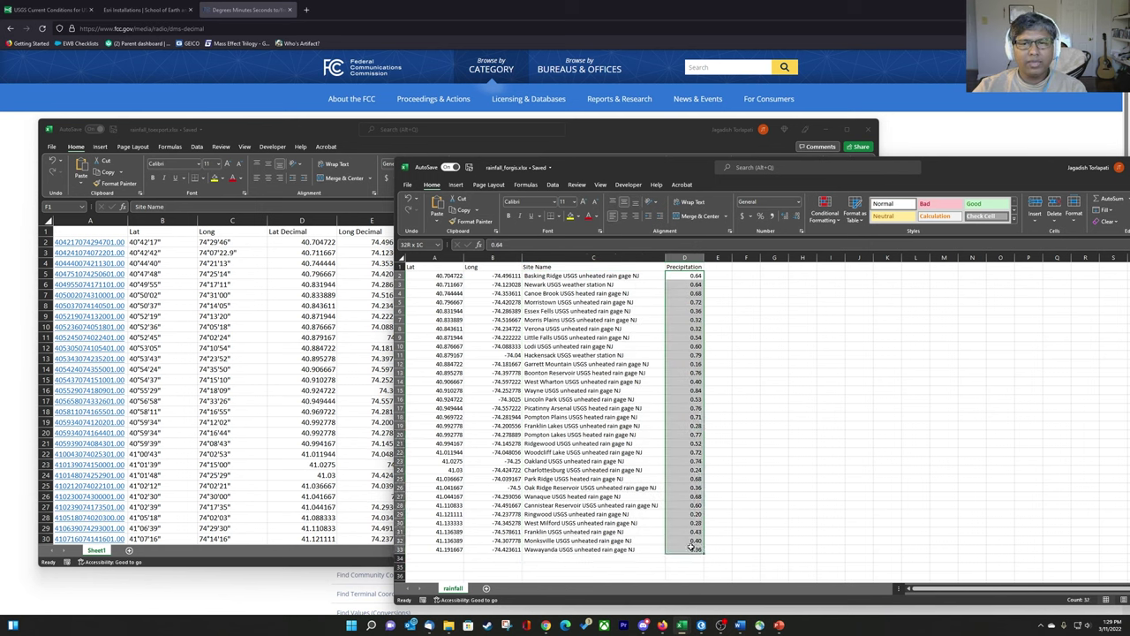
{"action": "left_click", "coordinate": [527, 241]}
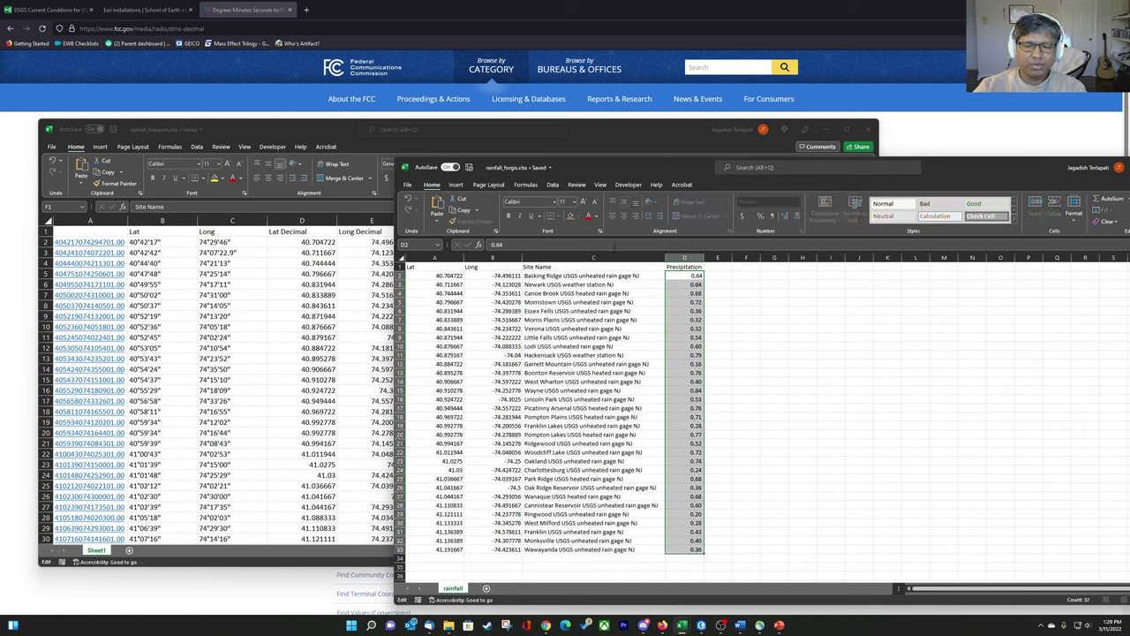
{"action": "key", "text": "Return"}
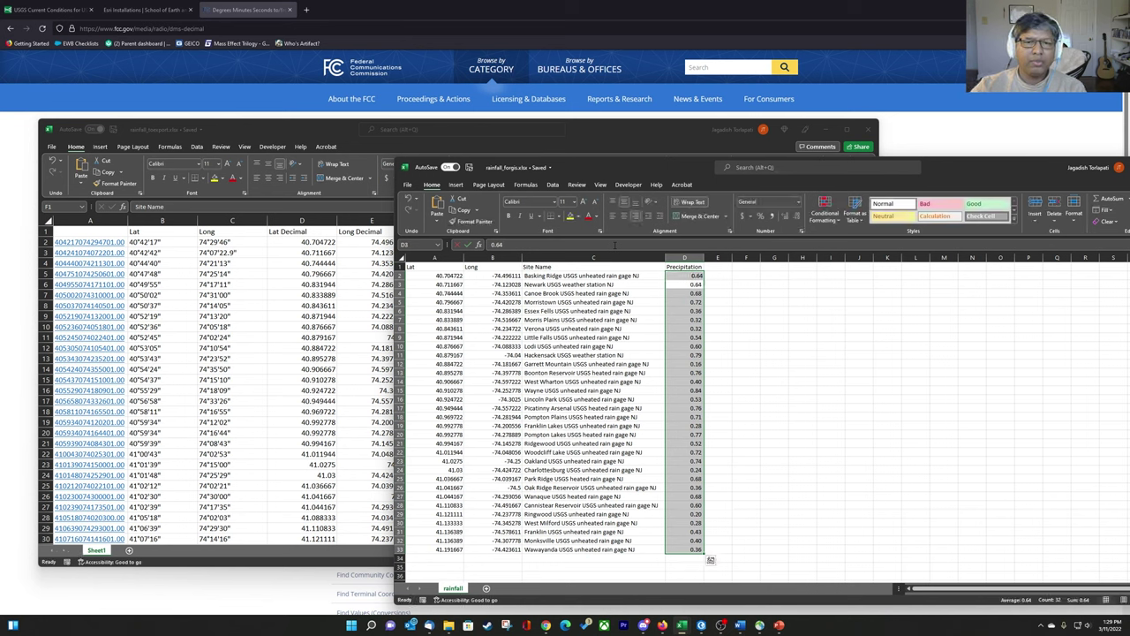
{"action": "left_click", "coordinate": [614, 245]}
{"action": "key", "text": "Return"}
{"action": "left_click", "coordinate": [615, 245]}
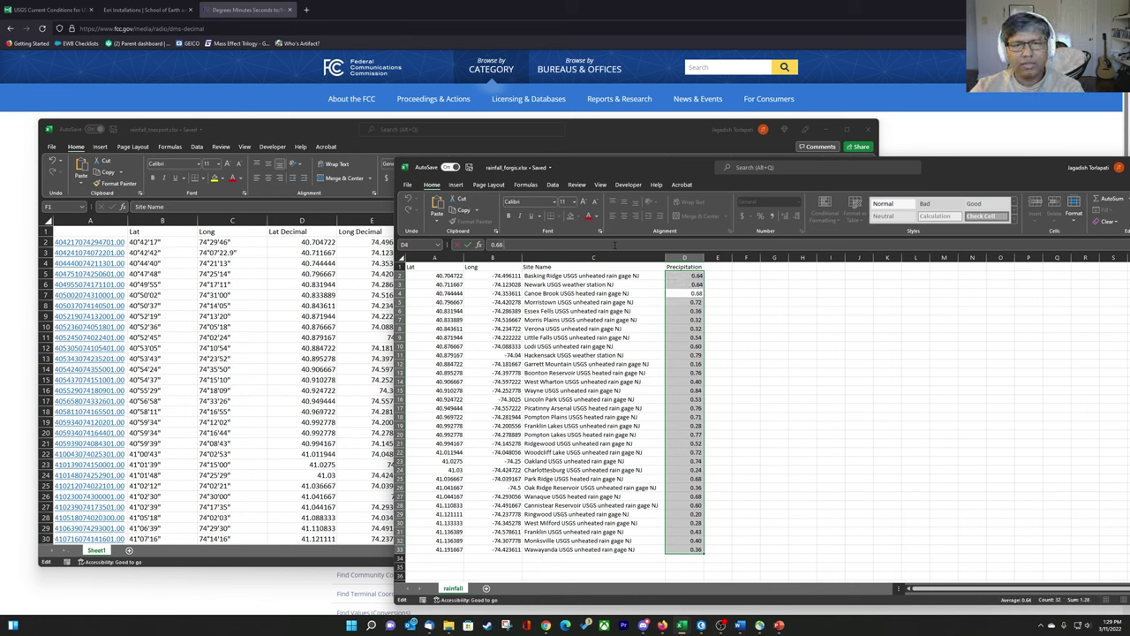
{"action": "key", "text": "Return"}
{"action": "left_click", "coordinate": [614, 245]}
{"action": "key", "text": "Return"}
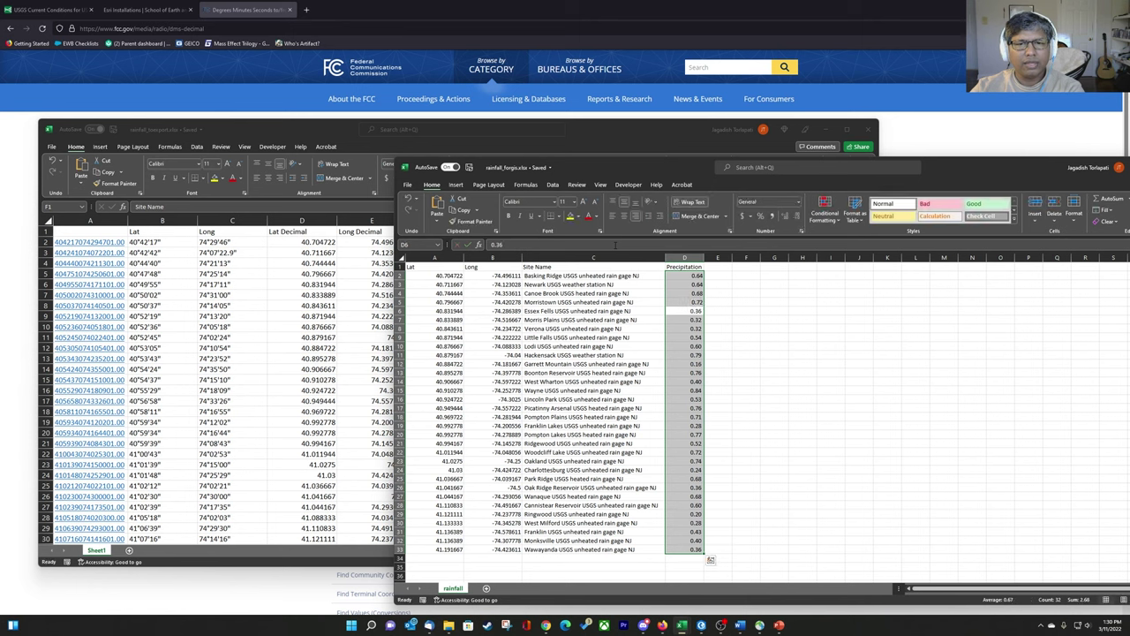
- Re-enter the existing Precipitation entries in D6 through D33 of rainfall_forgis.xlsx so they are stored as numbers
{"action": "left_click", "coordinate": [615, 245]}
{"action": "key", "text": "Return"}
{"action": "left_click", "coordinate": [615, 244]}
{"action": "key", "text": "Return"}
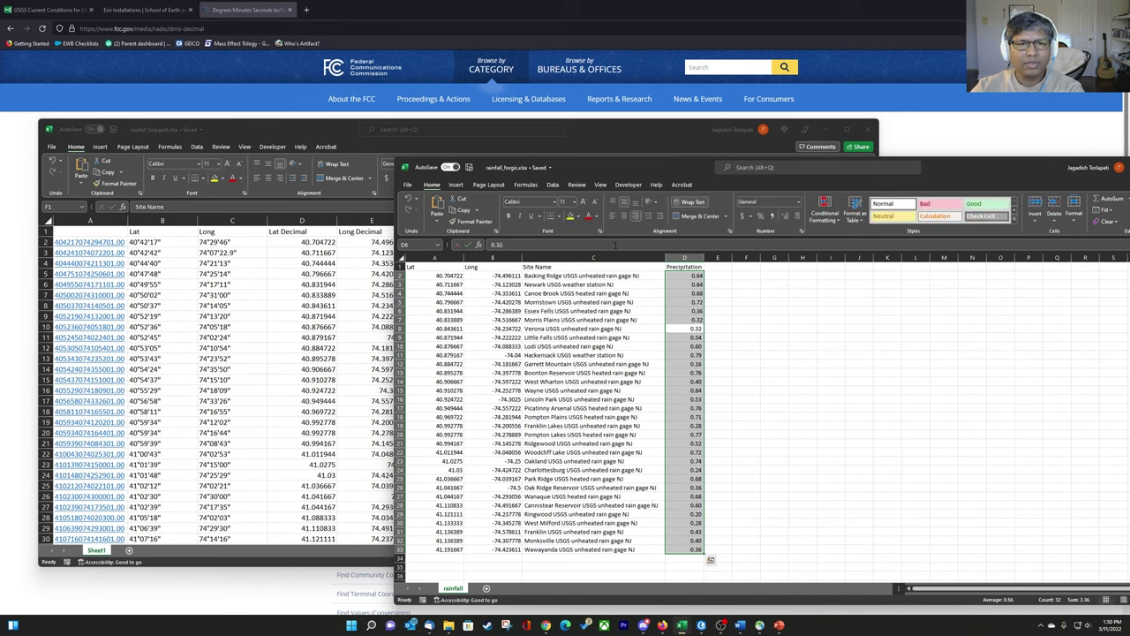
{"action": "left_click", "coordinate": [614, 245]}
{"action": "key", "text": "Return"}
{"action": "left_click", "coordinate": [614, 244]}
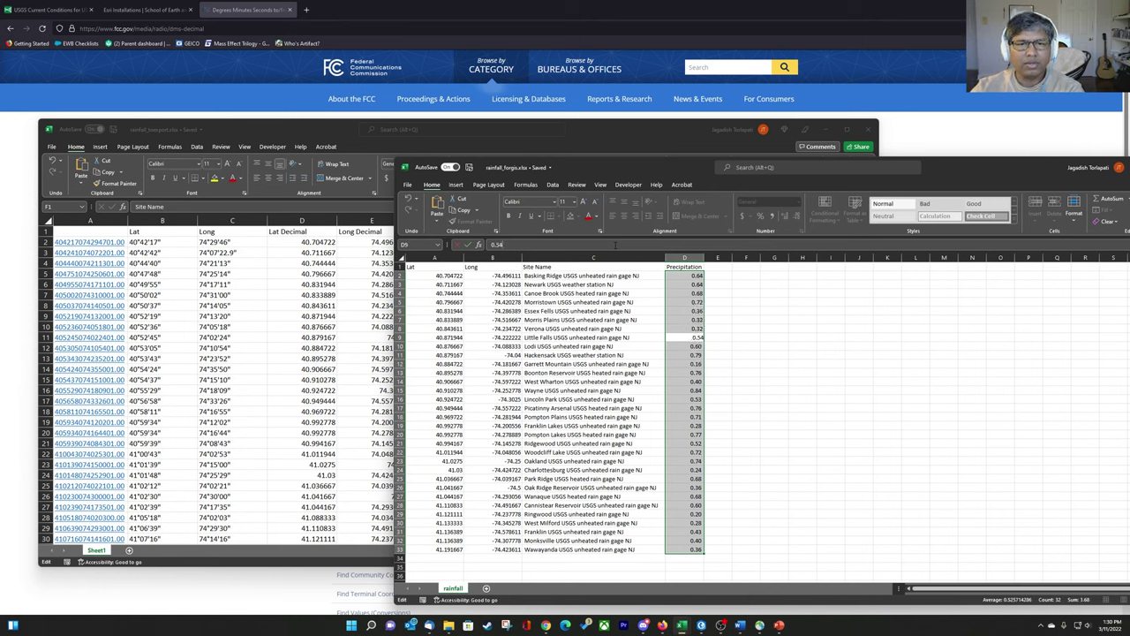
{"action": "key", "text": "Return"}
{"action": "left_click", "coordinate": [615, 244]}
{"action": "key", "text": "Return"}
{"action": "left_click", "coordinate": [615, 244]}
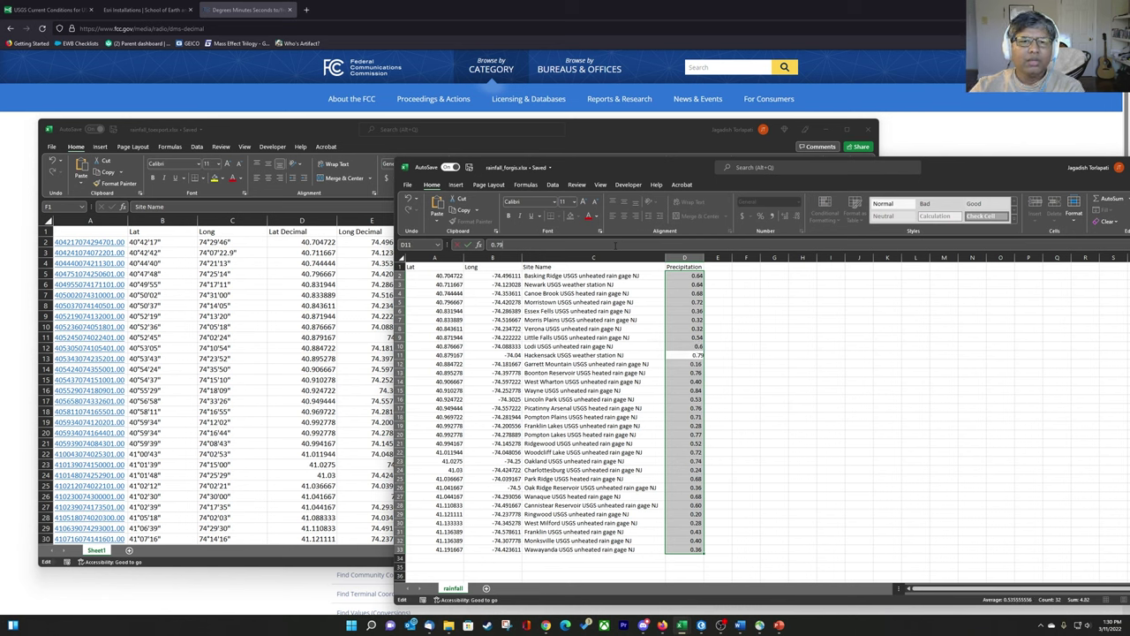
{"action": "key", "text": "Return"}
{"action": "left_click", "coordinate": [615, 245]}
{"action": "key", "text": "BackSpace"}
{"action": "key", "text": "BackSpace"}
{"action": "type", "text": "36"}
{"action": "key", "text": "Return"}
{"action": "left_click", "coordinate": [615, 245]}
{"action": "key", "text": "Return"}
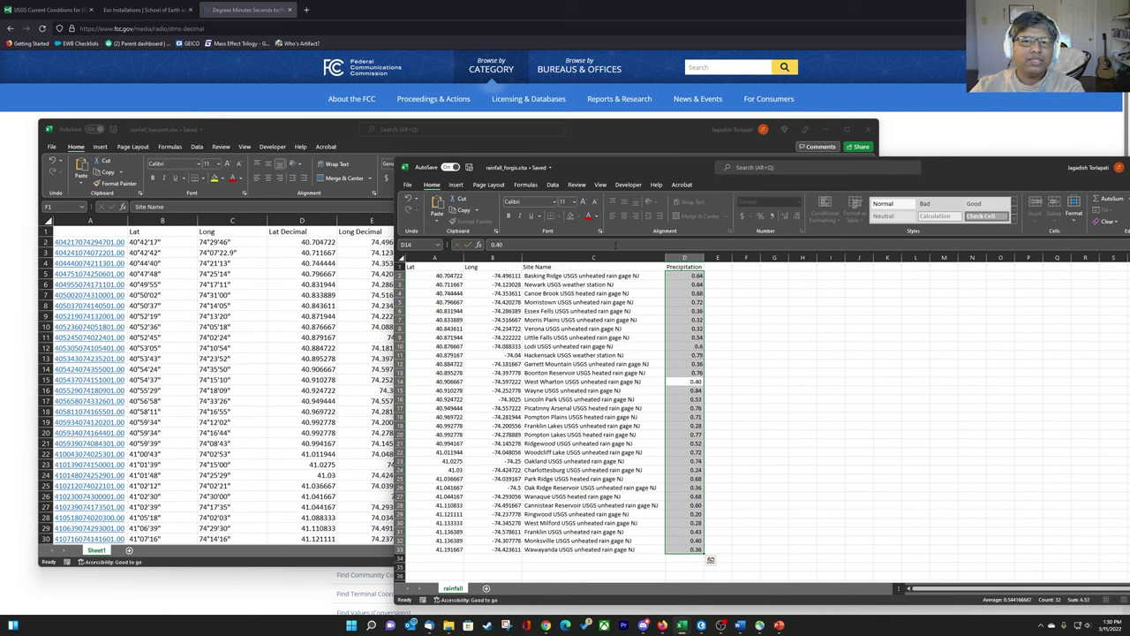
{"action": "left_click", "coordinate": [615, 245]}
{"action": "key", "text": "Return"}
{"action": "left_click", "coordinate": [614, 244]}
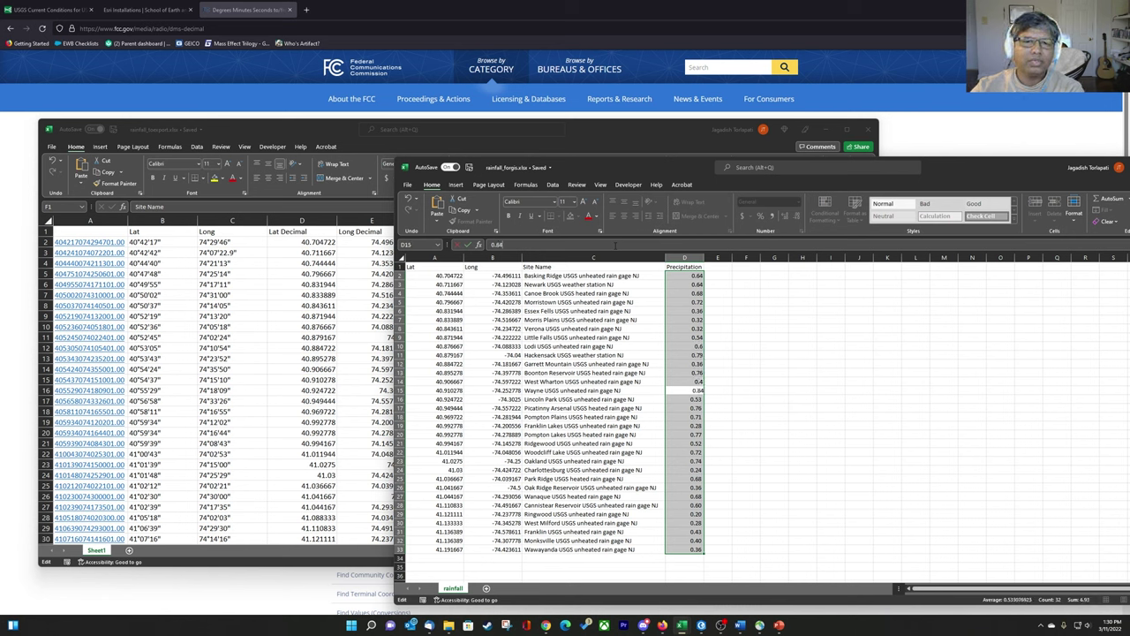
{"action": "key", "text": "Return"}
{"action": "left_click", "coordinate": [614, 244]}
{"action": "key", "text": "Return"}
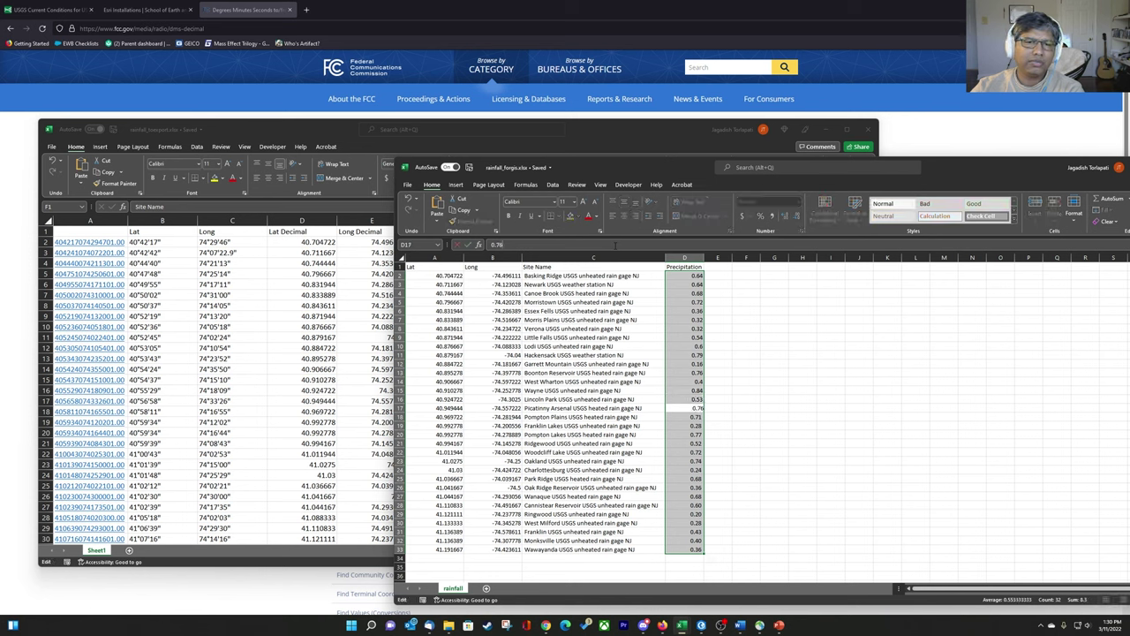
{"action": "key", "text": "Return"}
{"action": "left_click", "coordinate": [615, 244]}
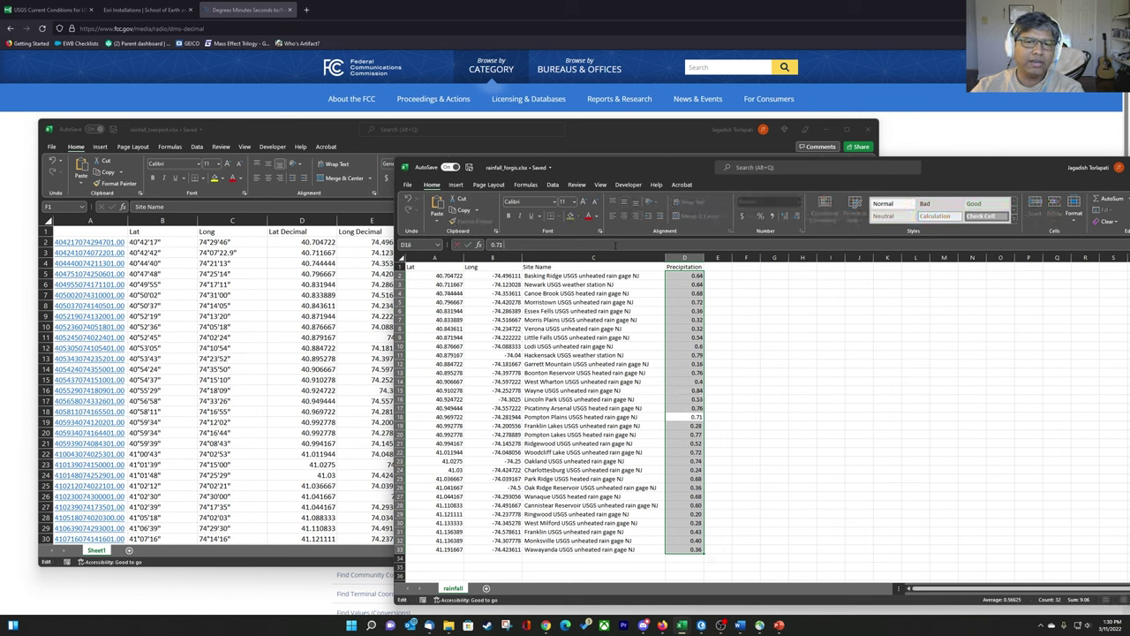
{"action": "key", "text": "Return"}
{"action": "left_click", "coordinate": [615, 245]}
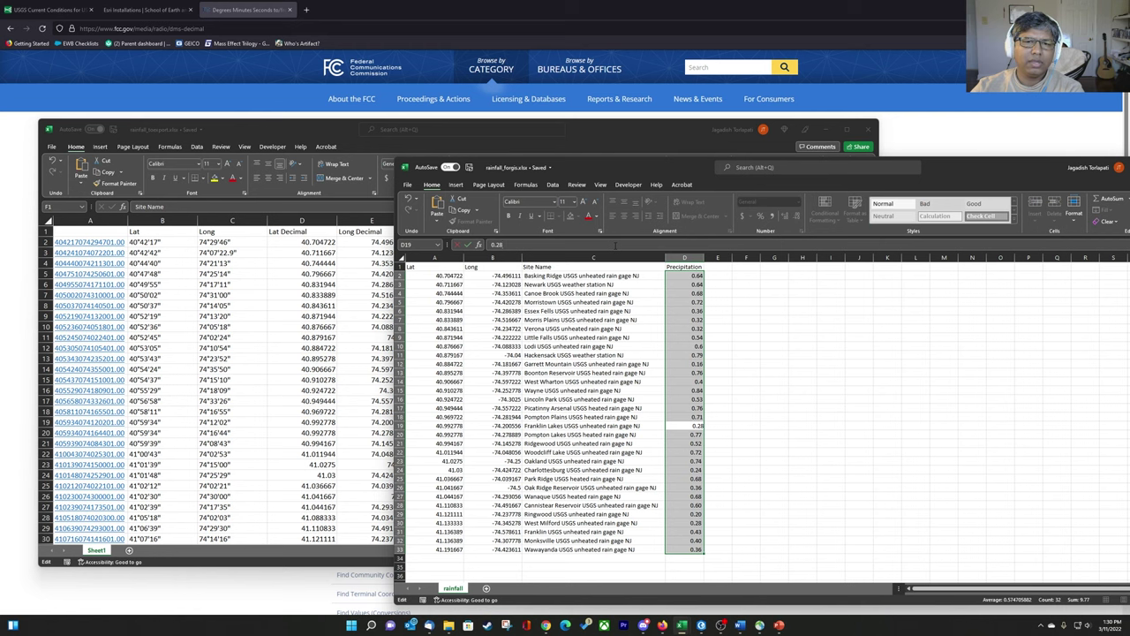
{"action": "key", "text": "Return"}
{"action": "left_click", "coordinate": [615, 245]}
{"action": "key", "text": "Return"}
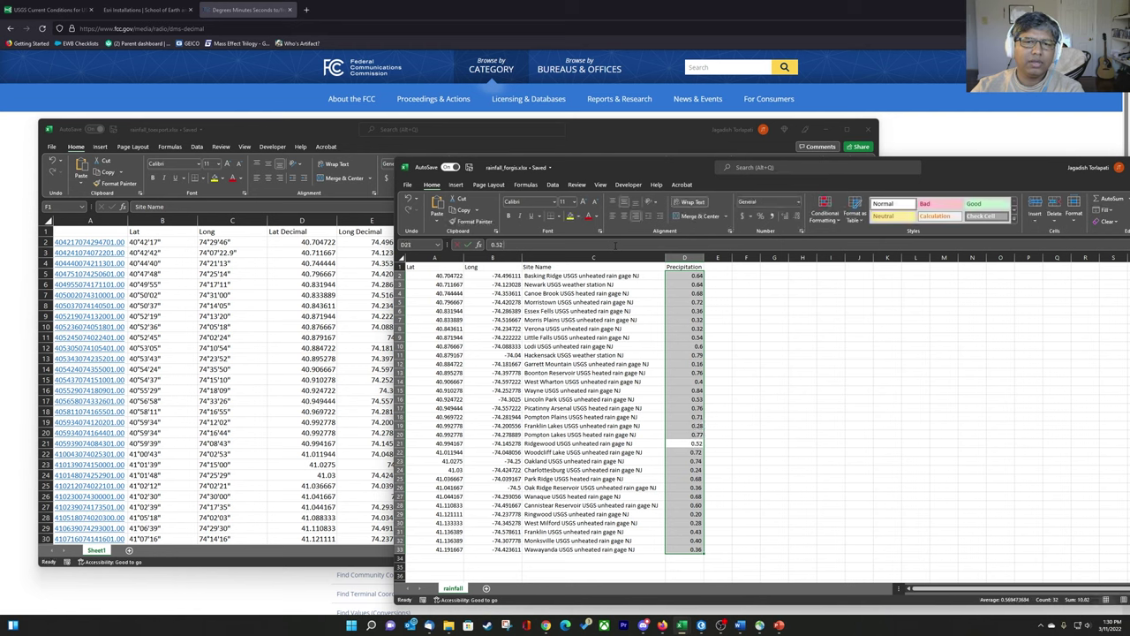
{"action": "left_click", "coordinate": [615, 244]}
{"action": "key", "text": "Return"}
{"action": "key", "text": "Return"}
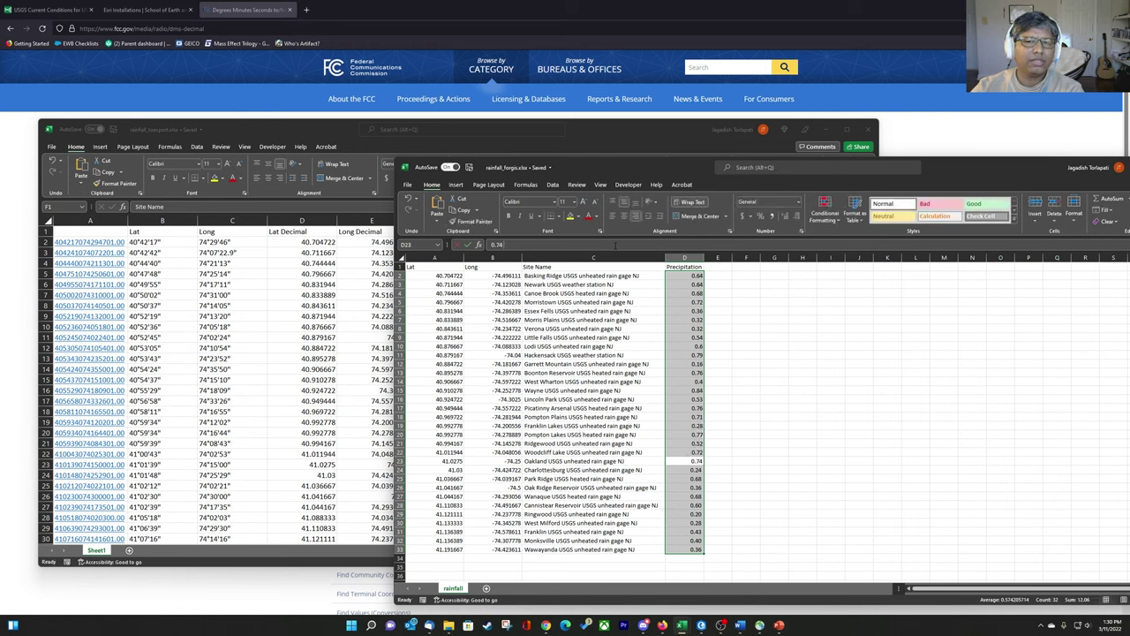
{"action": "left_click", "coordinate": [614, 245]}
{"action": "key", "text": "Return"}
{"action": "left_click", "coordinate": [615, 244]}
{"action": "key", "text": "Return"}
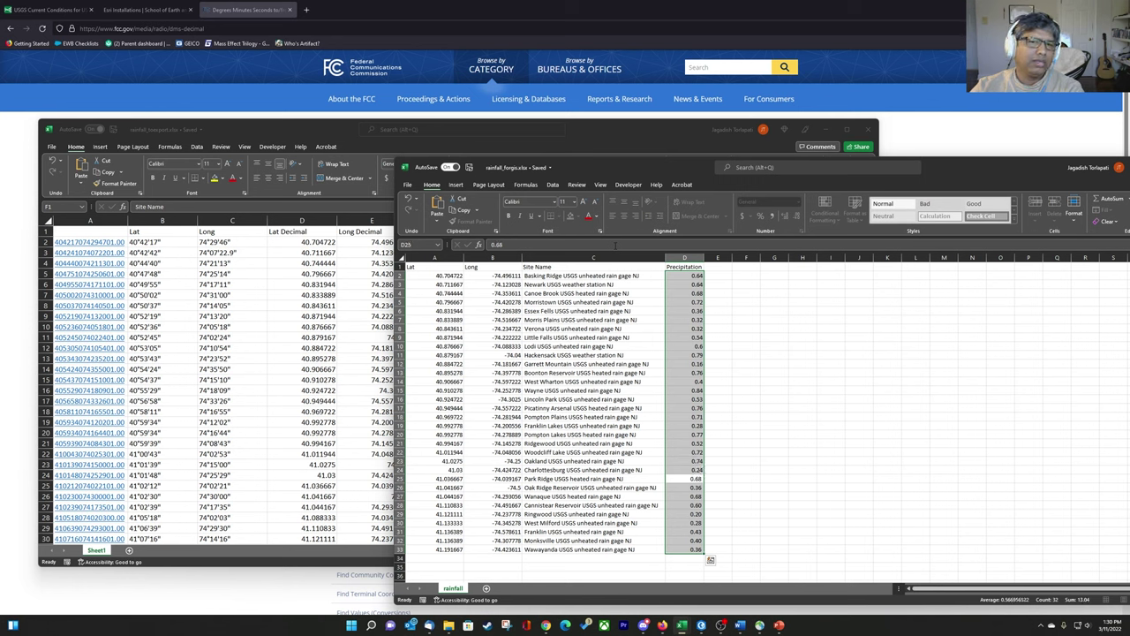
{"action": "left_click", "coordinate": [615, 244]}
{"action": "key", "text": "Return"}
{"action": "left_click", "coordinate": [615, 245]}
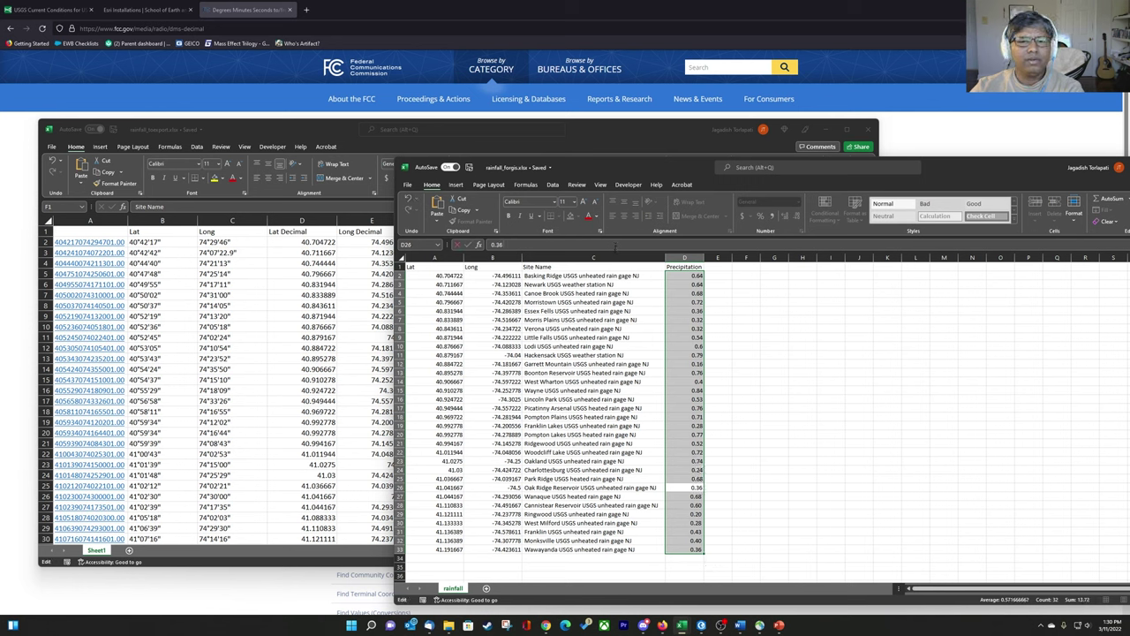
{"action": "key", "text": "Return"}
{"action": "left_click", "coordinate": [614, 247]}
{"action": "key", "text": "Return"}
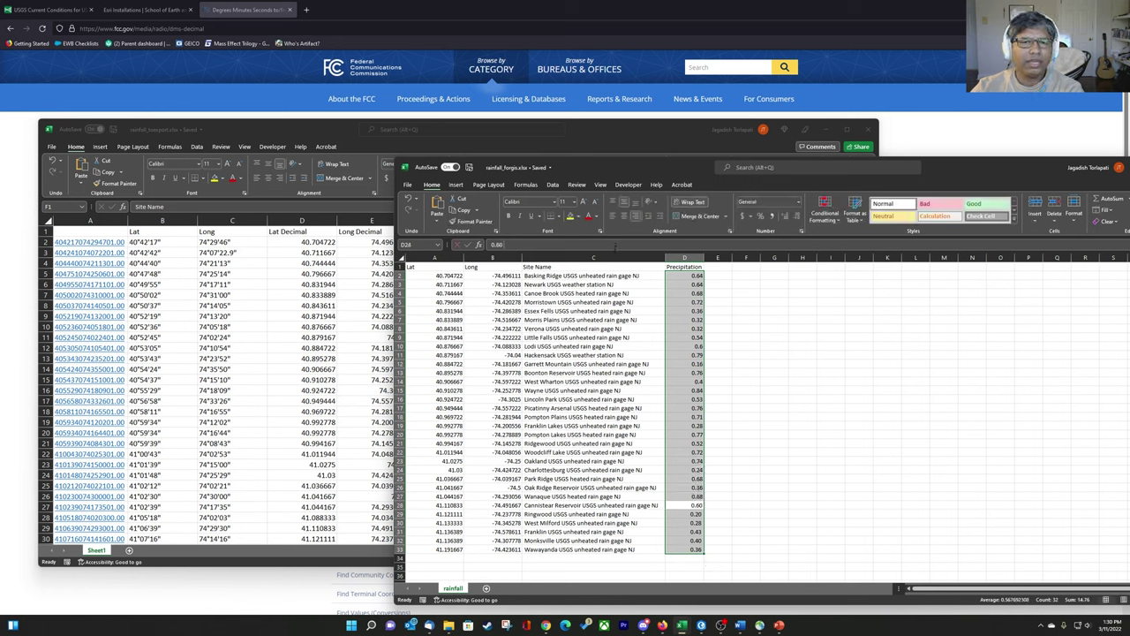
{"action": "left_click", "coordinate": [614, 247]}
{"action": "key", "text": "Return"}
{"action": "left_click", "coordinate": [614, 247]}
{"action": "key", "text": "Return"}
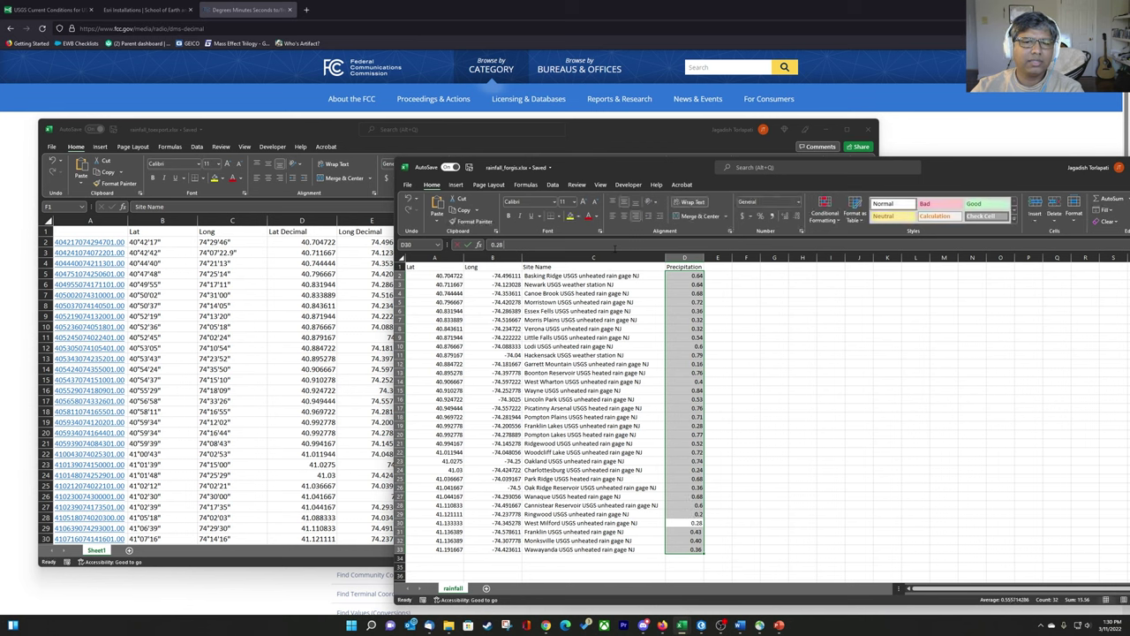
{"action": "left_click", "coordinate": [614, 247]}
{"action": "key", "text": "Return"}
{"action": "left_click", "coordinate": [615, 248]}
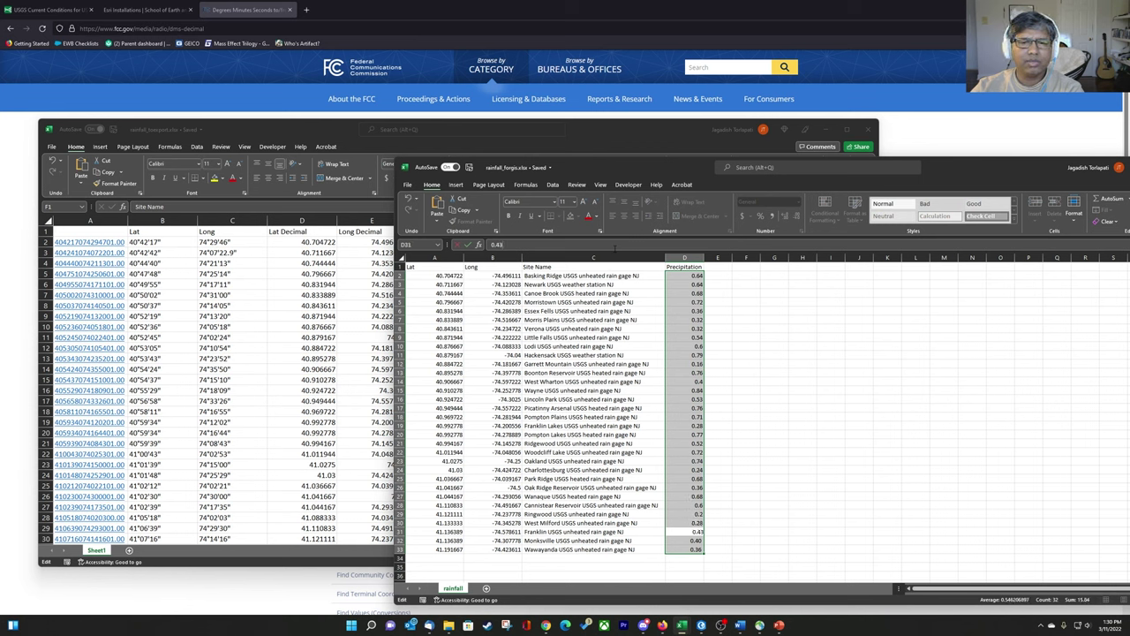
{"action": "key", "text": "Return"}
{"action": "left_click", "coordinate": [614, 247]}
{"action": "key", "text": "Return"}
{"action": "left_click", "coordinate": [614, 247]}
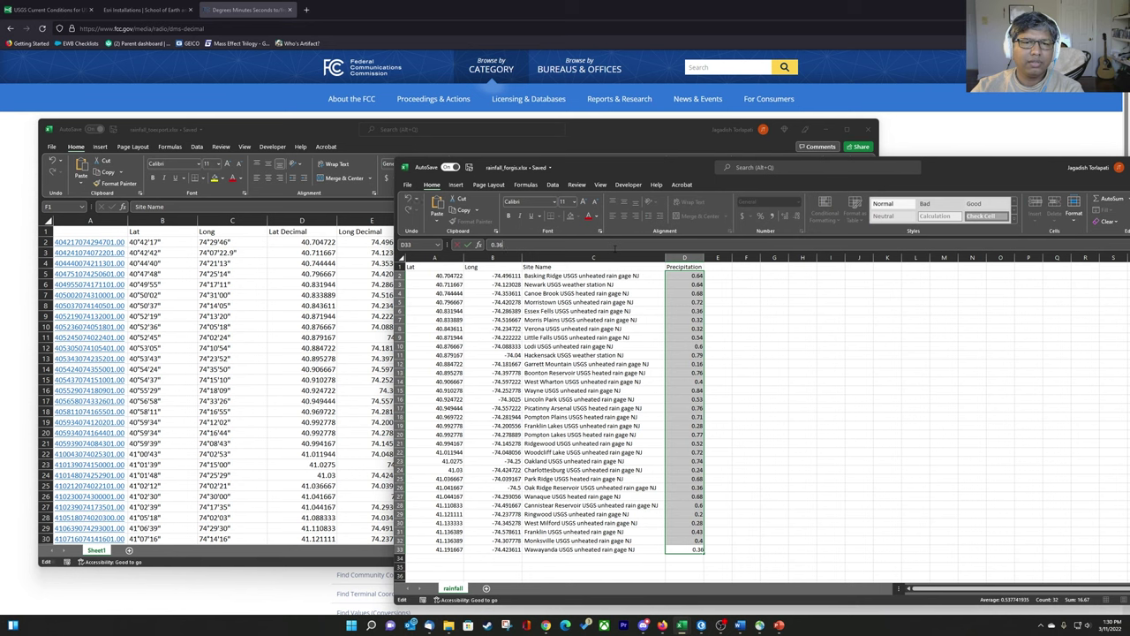
{"action": "key", "text": "Return"}
{"action": "left_click", "coordinate": [615, 248]}
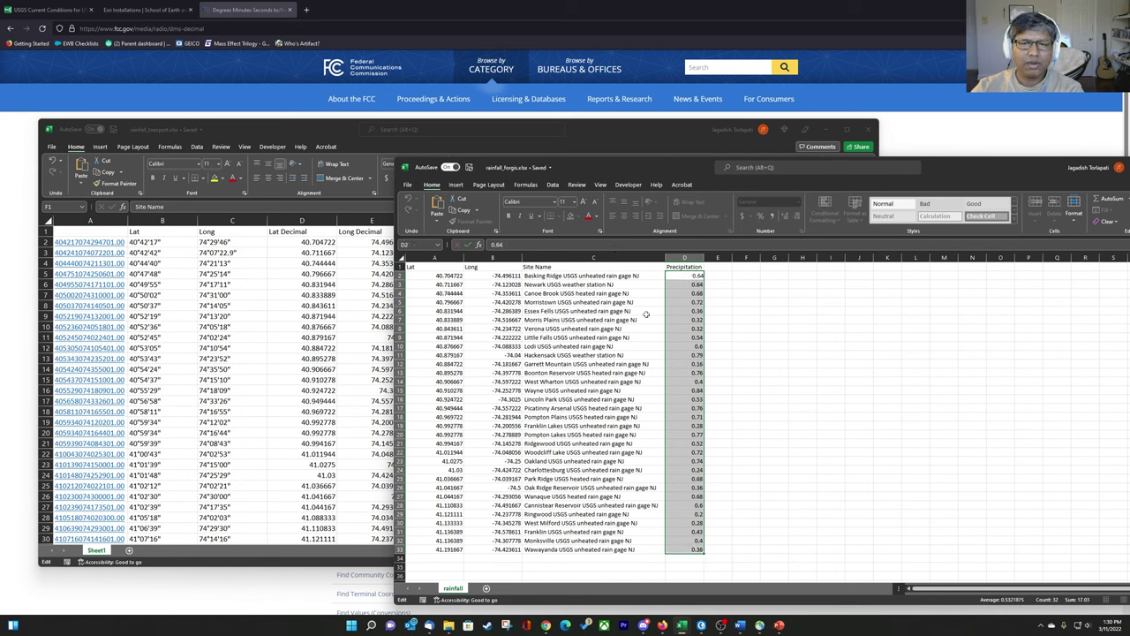
{"action": "left_click", "coordinate": [683, 549]}
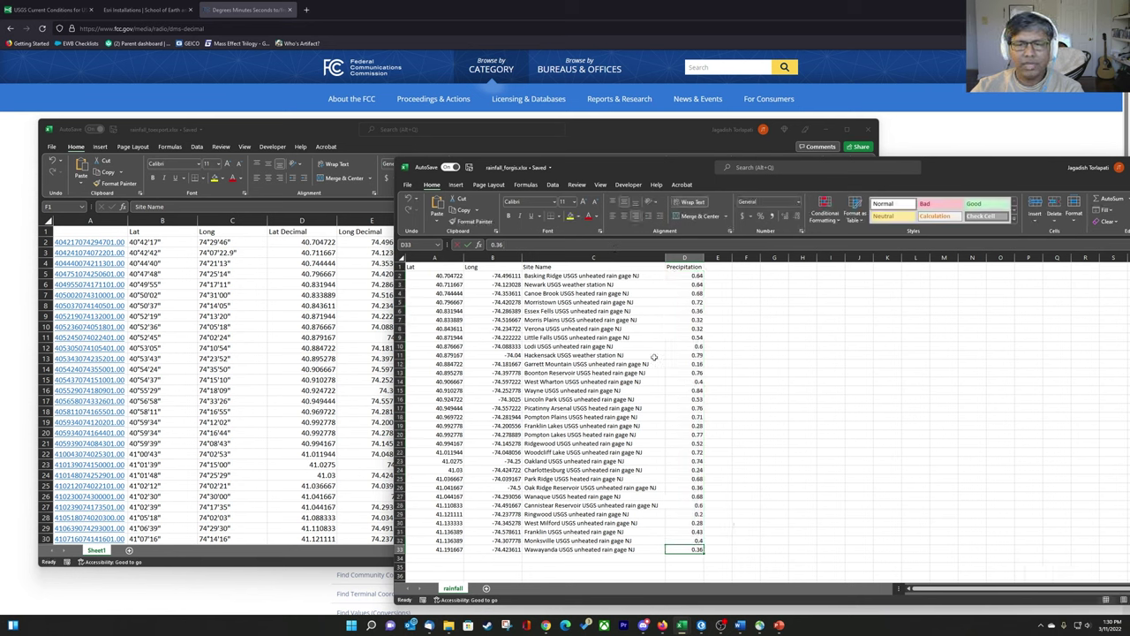
- Test whether the Precipitation values calculate as numbers by adding D2 and D3 in cell E2
{"action": "left_click", "coordinate": [689, 277]}
{"action": "left_click", "coordinate": [726, 276]}
{"action": "type", "text": "="}
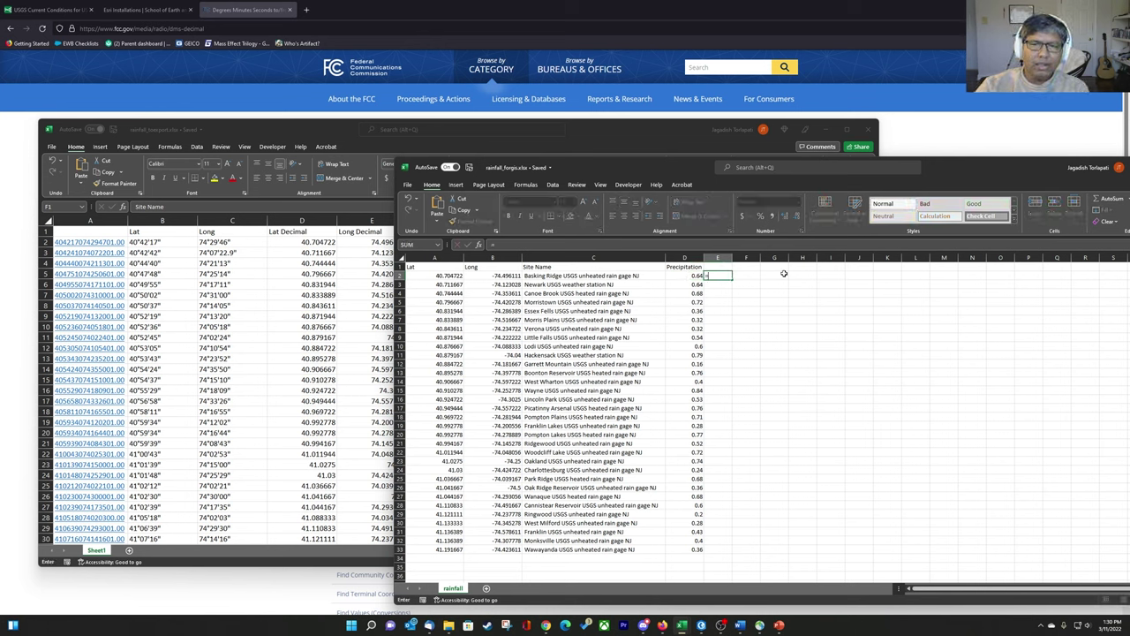
{"action": "key", "text": "Left"}
{"action": "type", "text": "*2"}
{"action": "key", "text": "Return"}
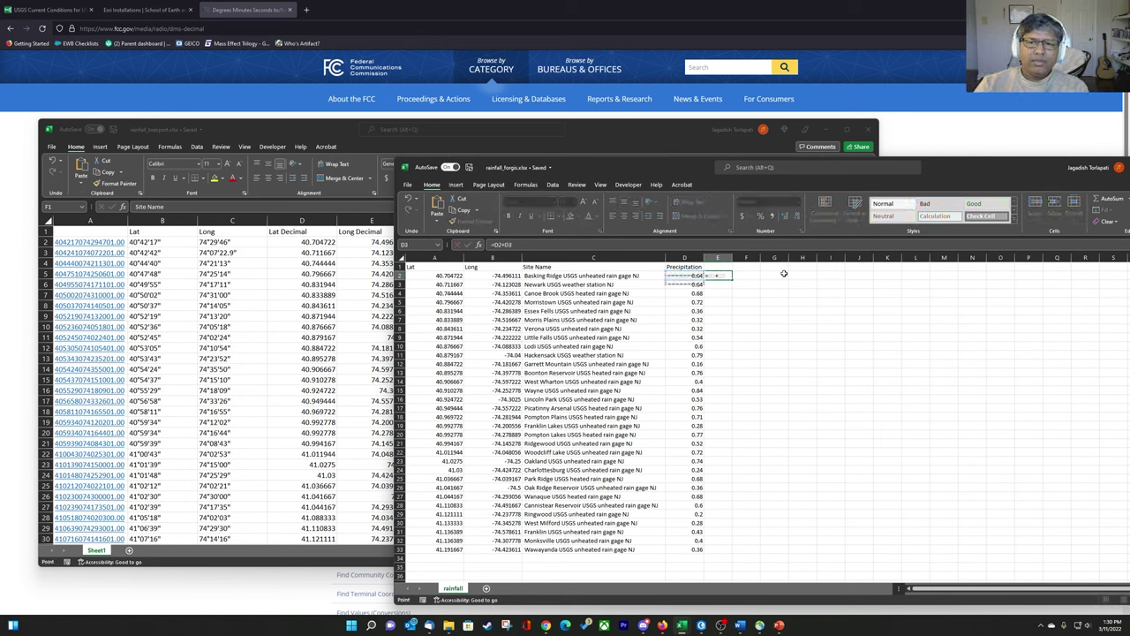
- Calculate the maximum of D2:D33 in cell E2 and the minimum of the same range in cell E3
{"action": "left_click", "coordinate": [723, 276]}
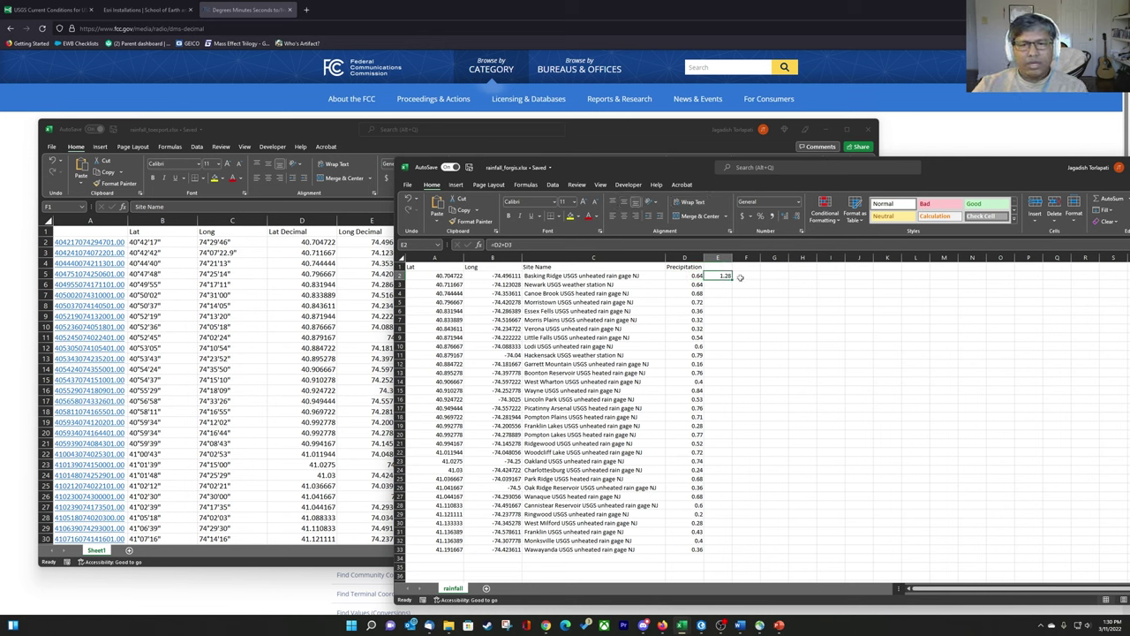
{"action": "type", "text": "=max("}
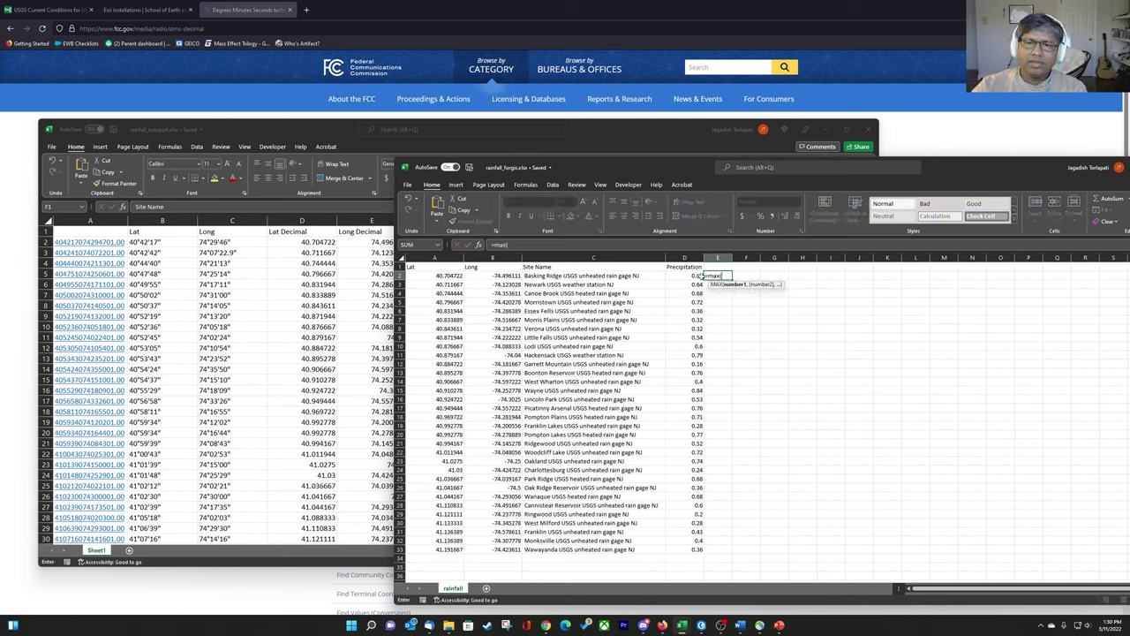
{"action": "left_click_drag", "start_coordinate": [696, 276], "coordinate": [687, 549]}
{"action": "key", "text": "Return"}
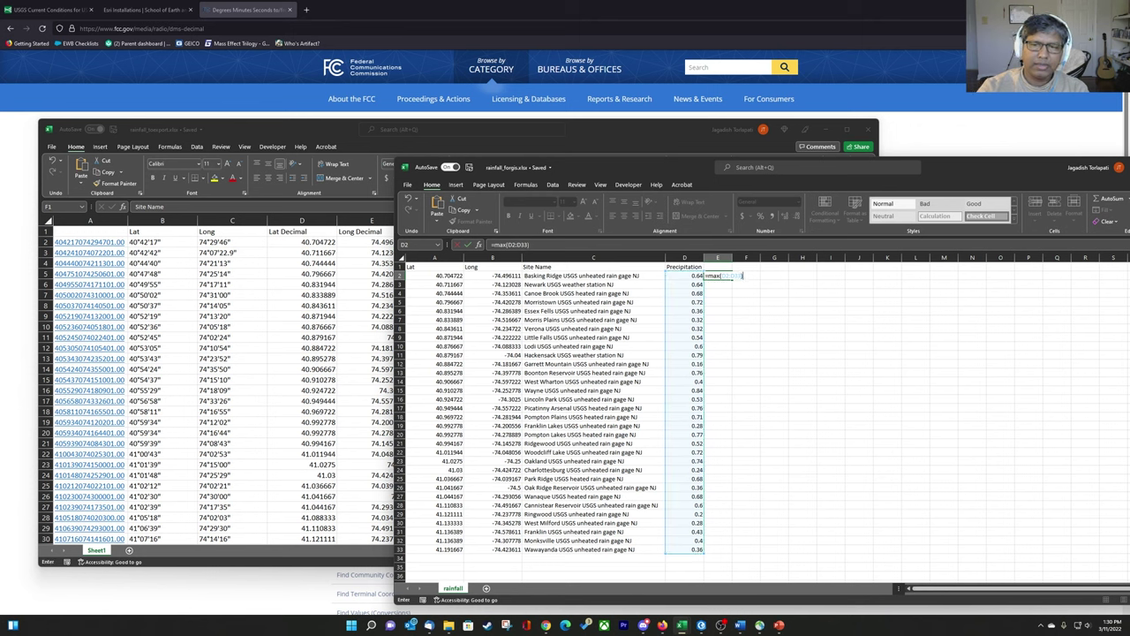
{"action": "type", "text": "=min("}
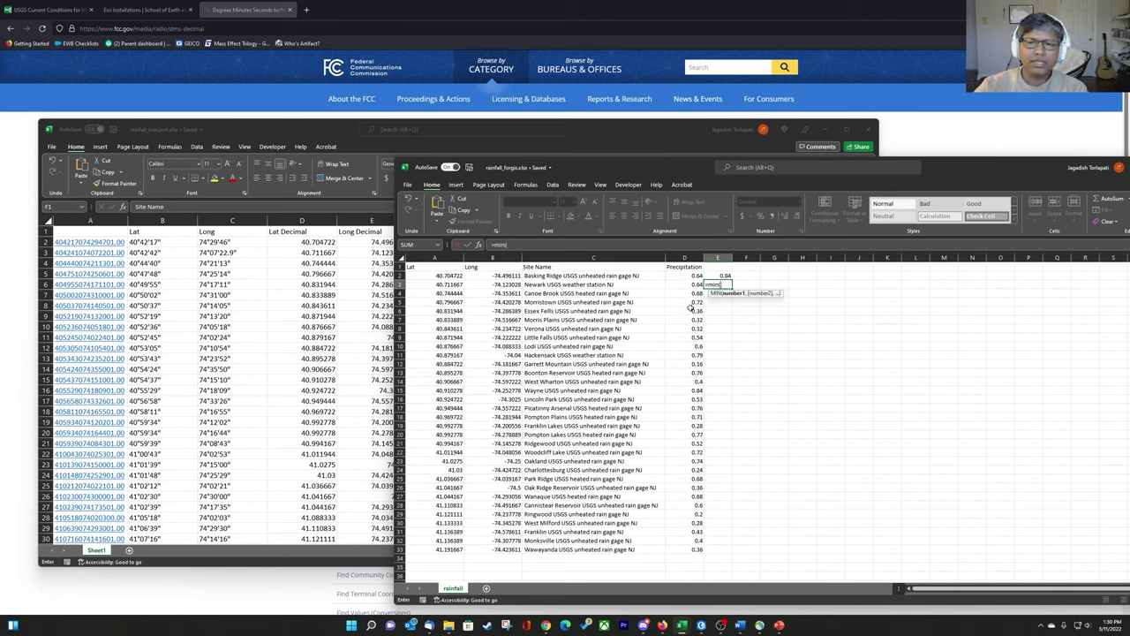
{"action": "left_click_drag", "start_coordinate": [696, 275], "coordinate": [693, 514]}
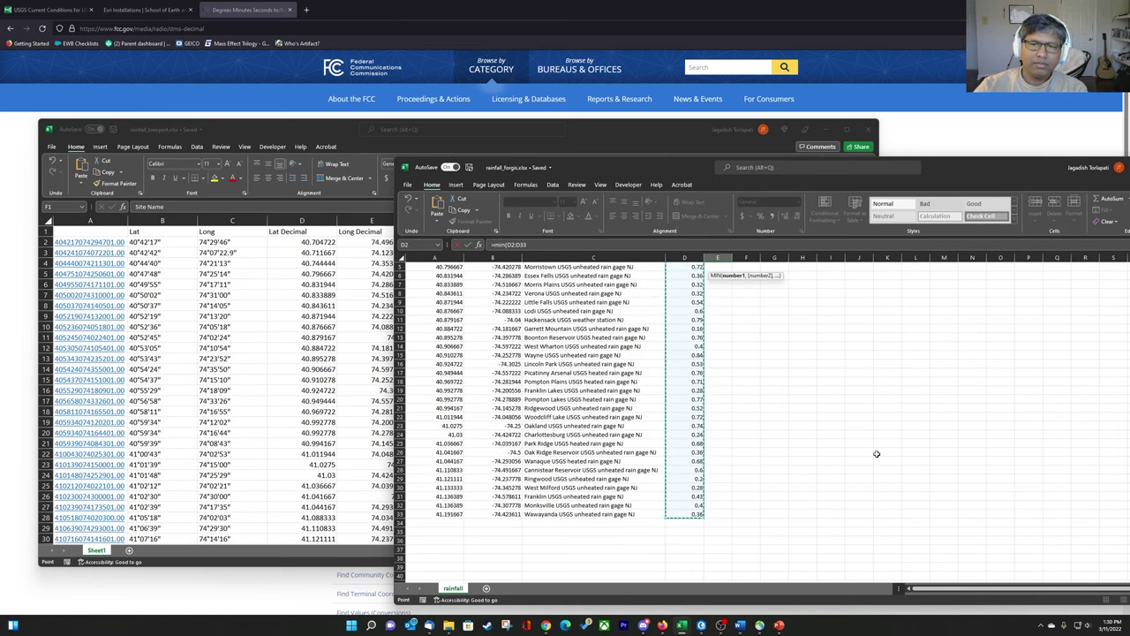
{"action": "key", "text": "Return"}
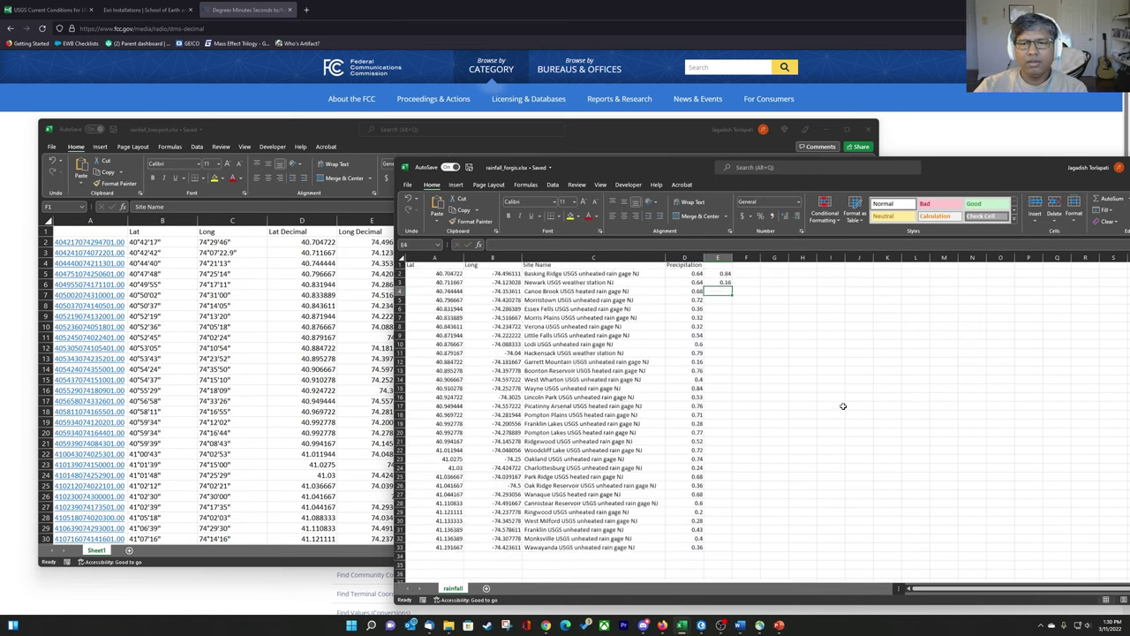
- Clear the maximum and minimum formulas from E2:E4 and move the rainfall_forgis.xlsx window so it is fully in view
{"action": "left_click", "coordinate": [722, 274]}
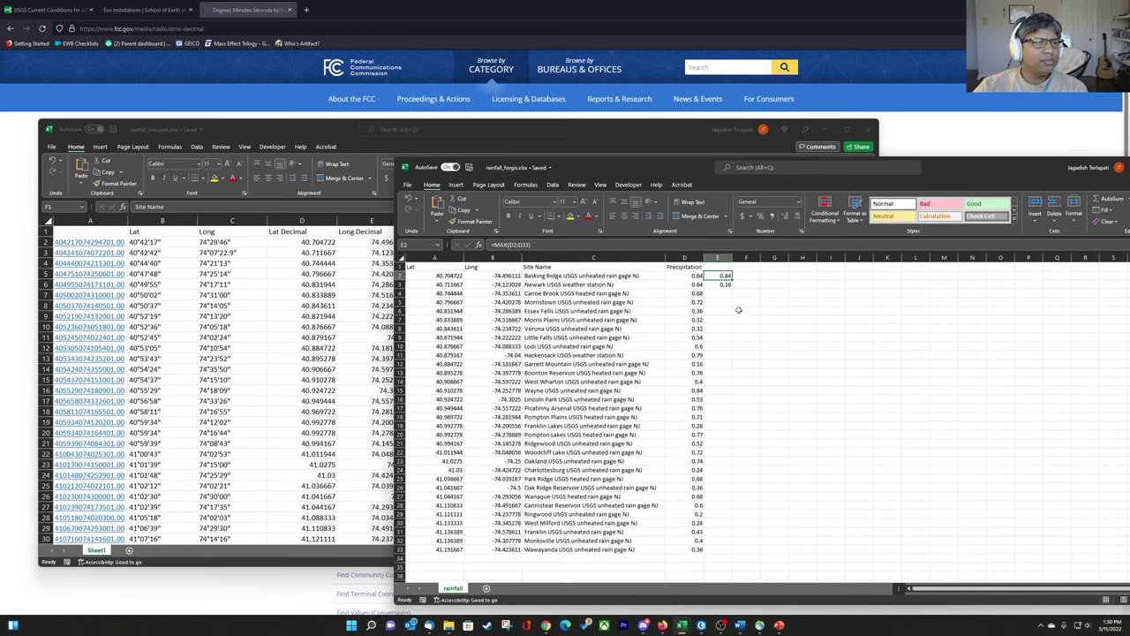
{"action": "left_click_drag", "start_coordinate": [724, 275], "coordinate": [724, 294]}
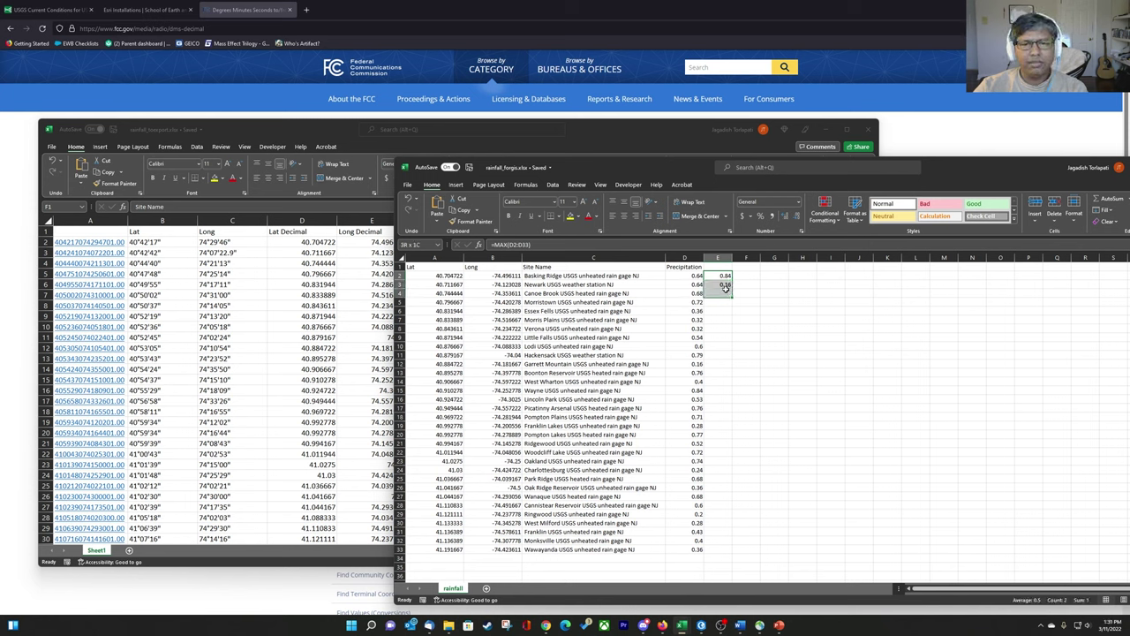
{"action": "left_click", "coordinate": [828, 311]}
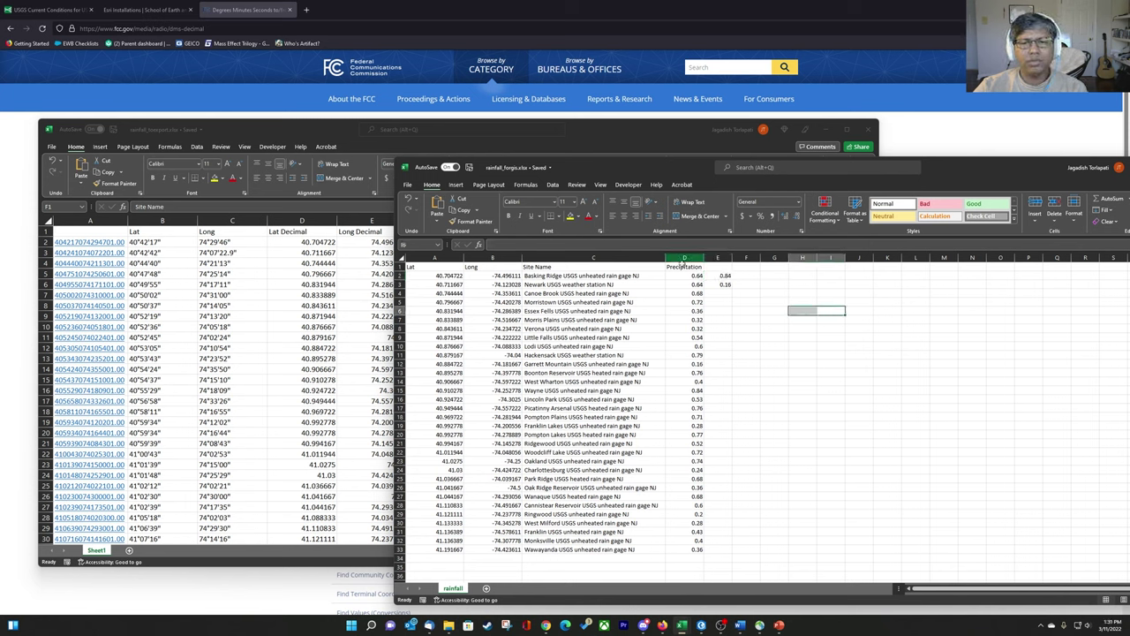
{"action": "left_click_drag", "start_coordinate": [722, 275], "coordinate": [726, 292]}
{"action": "key", "text": "Delete"}
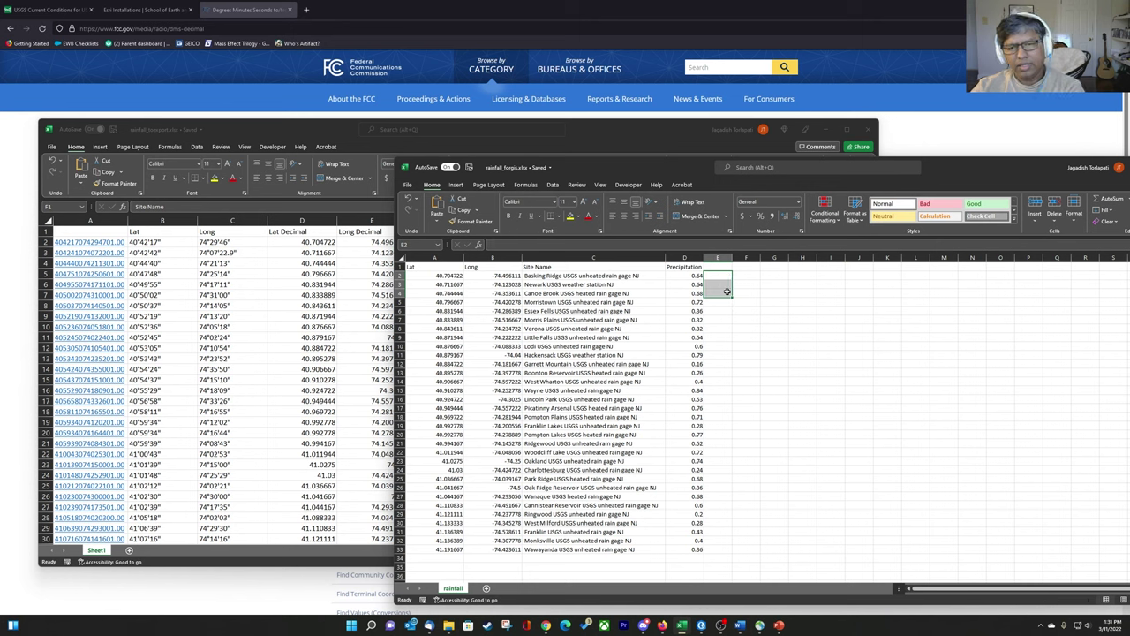
{"action": "left_click", "coordinate": [761, 303]}
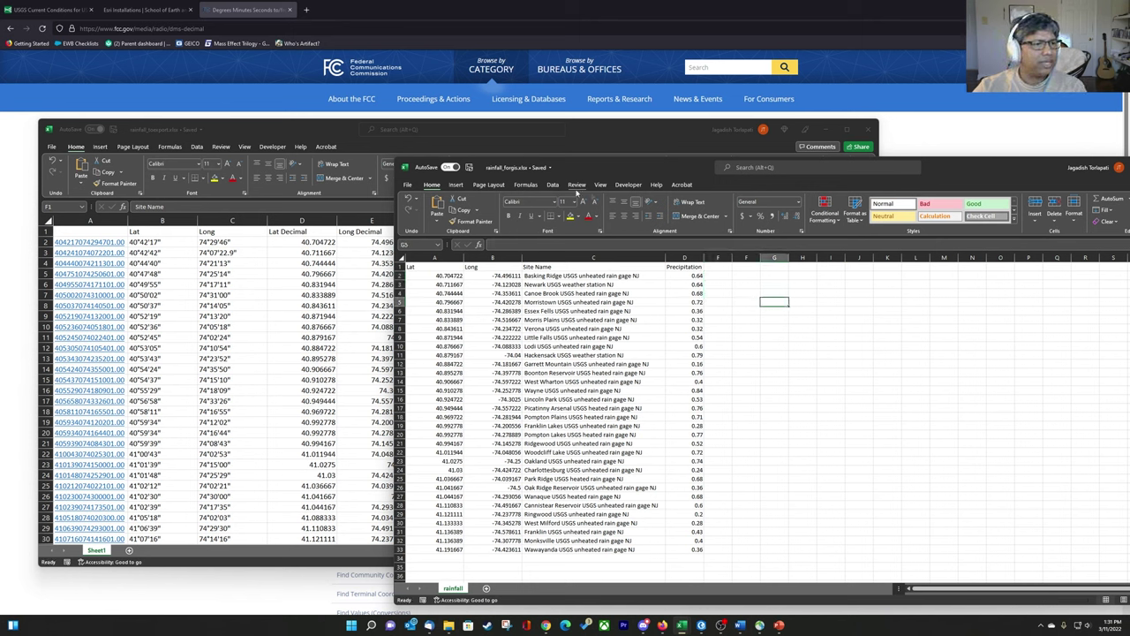
{"action": "left_click_drag", "start_coordinate": [978, 176], "coordinate": [818, 176]}
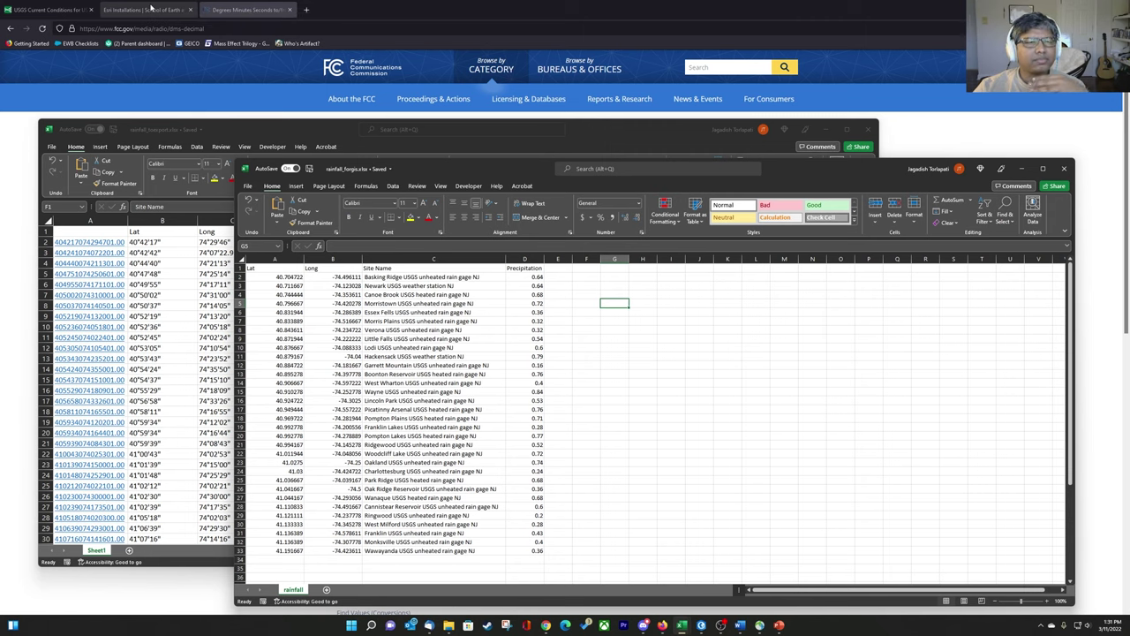
- Switch to the Esri Installations page in the browser and review its ArcGIS Pro and ArcGIS Desktop installation instructions
{"action": "left_click", "coordinate": [150, 7]}
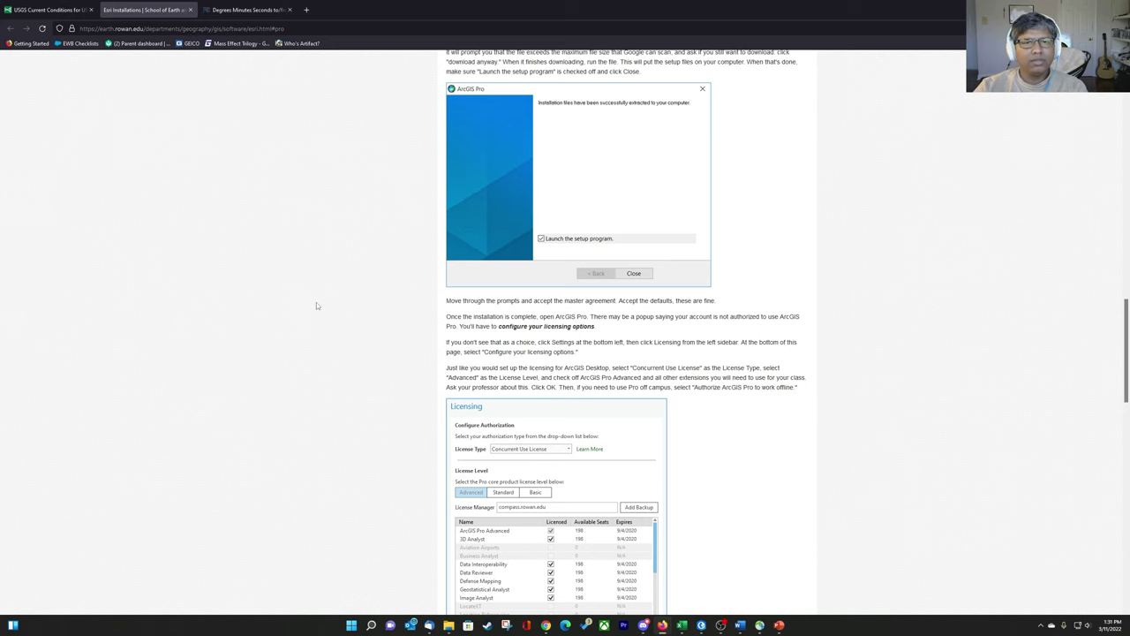
{"action": "scroll", "coordinate": [316, 302], "scroll_direction": "up", "scroll_amount": 3}
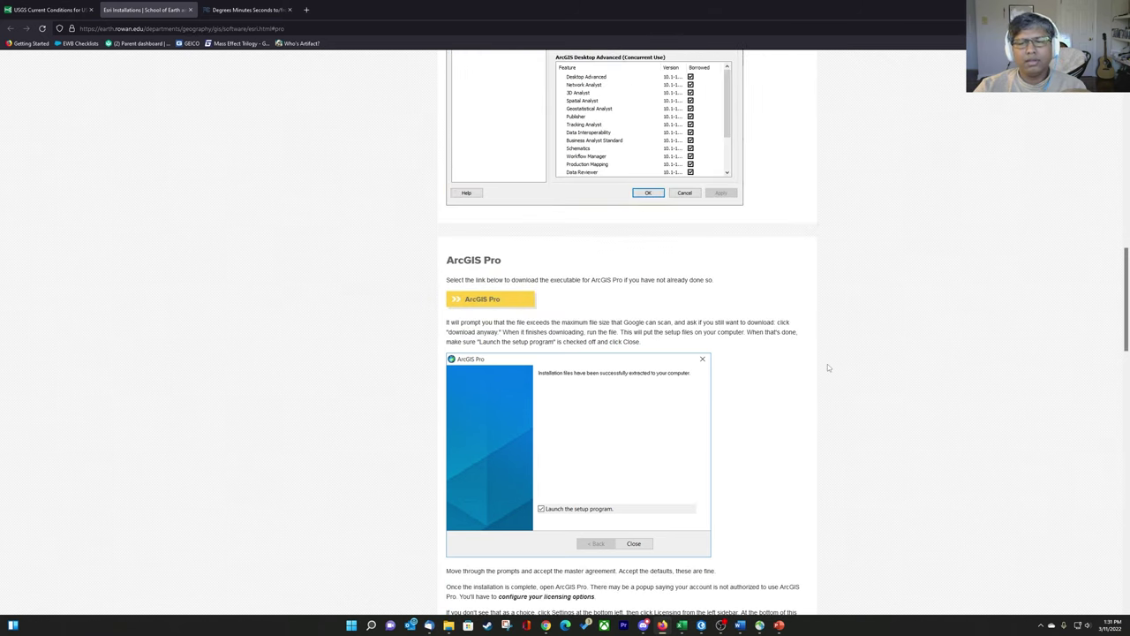
{"action": "scroll", "coordinate": [827, 363], "scroll_direction": "up", "scroll_amount": 15}
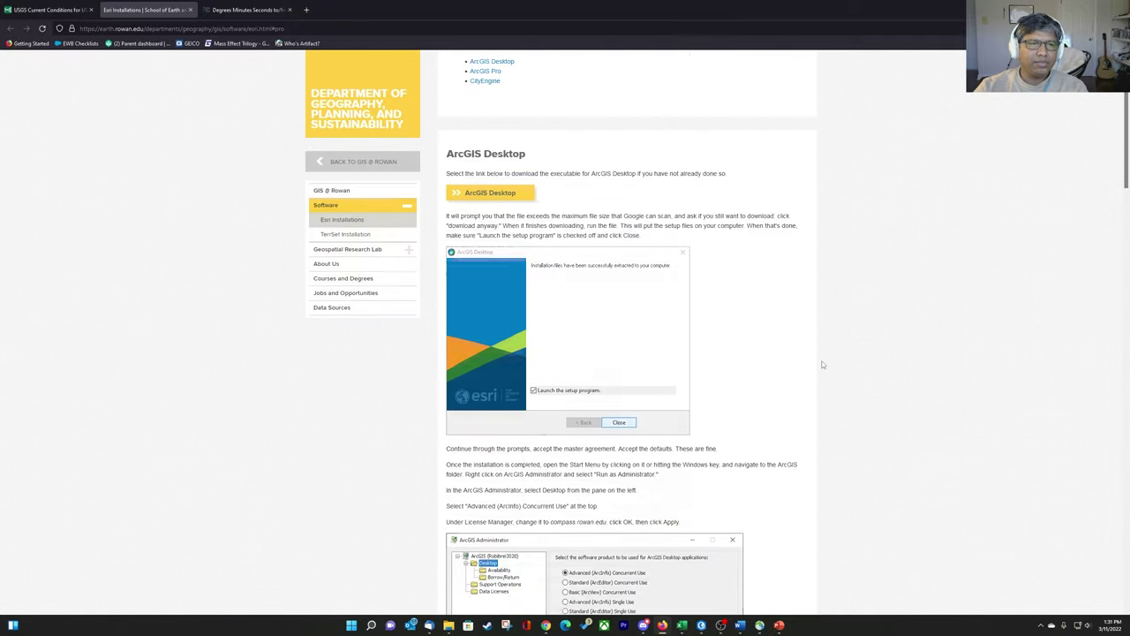